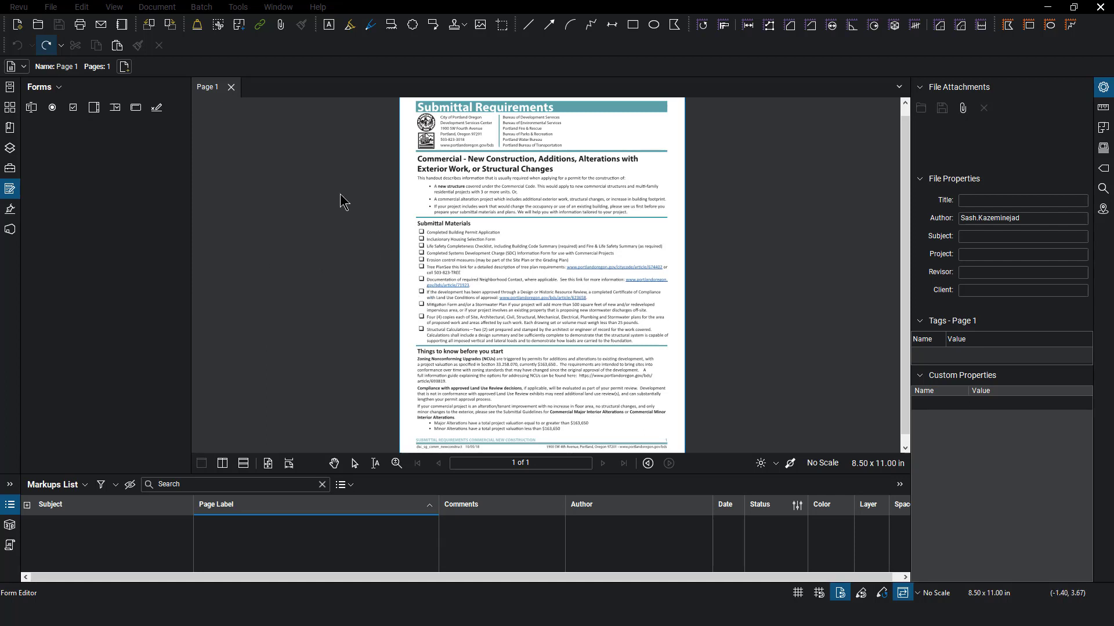
Step: Run Tools > Form > Automatically Create Form Fields on the Submittal Requirements page
click(239, 8)
mouse_move(255, 82)
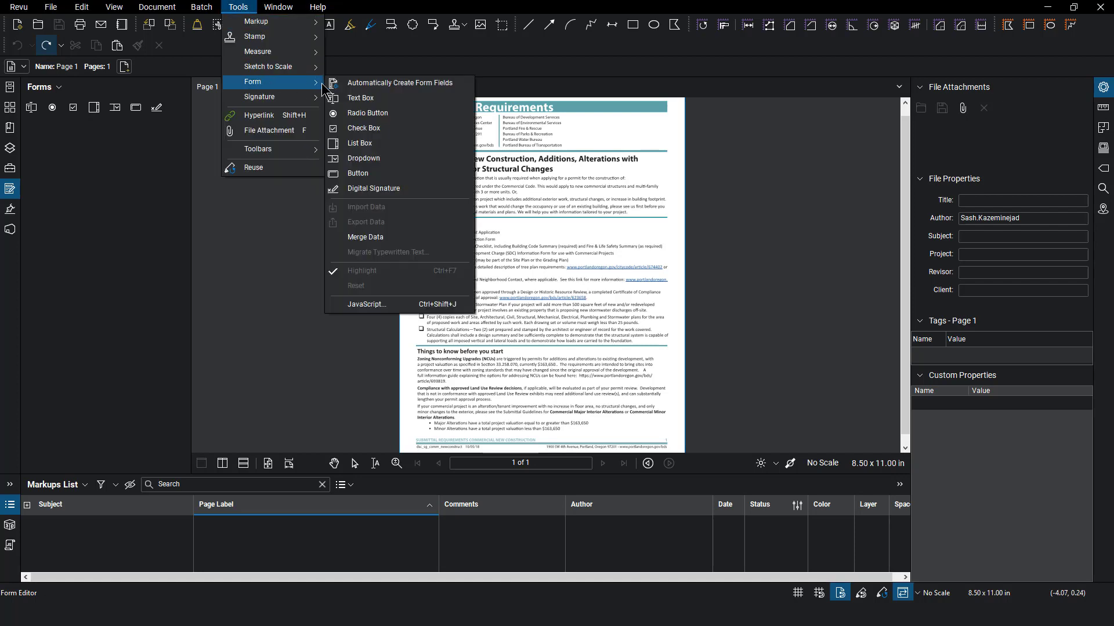
click(365, 87)
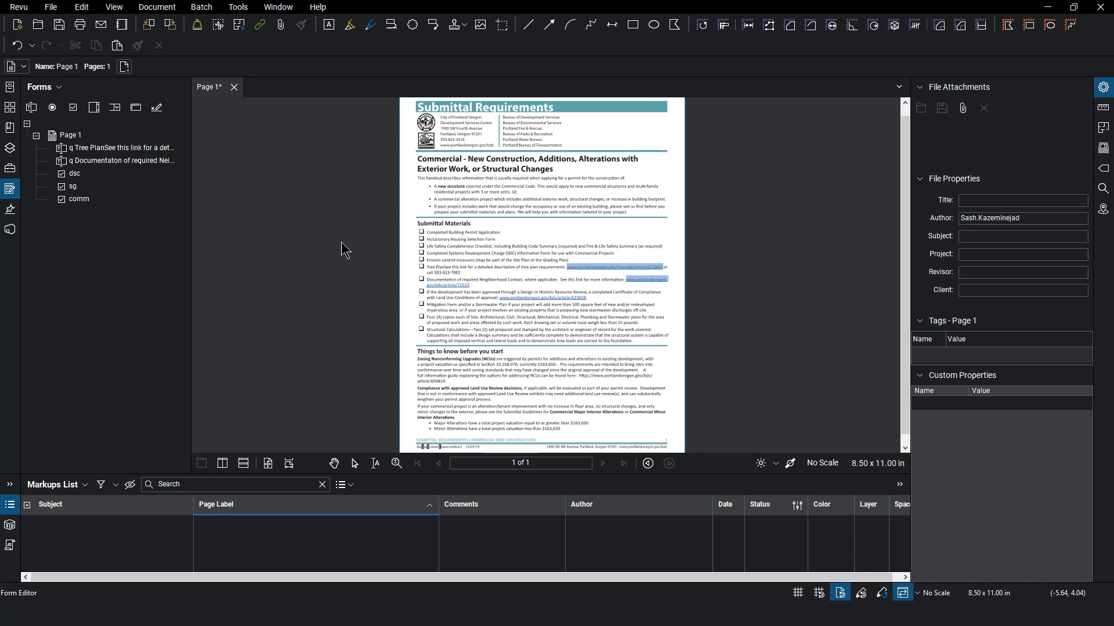
Step: Select all five auto-created fields in the Forms panel and delete them
click(92, 150)
shift+click(79, 199)
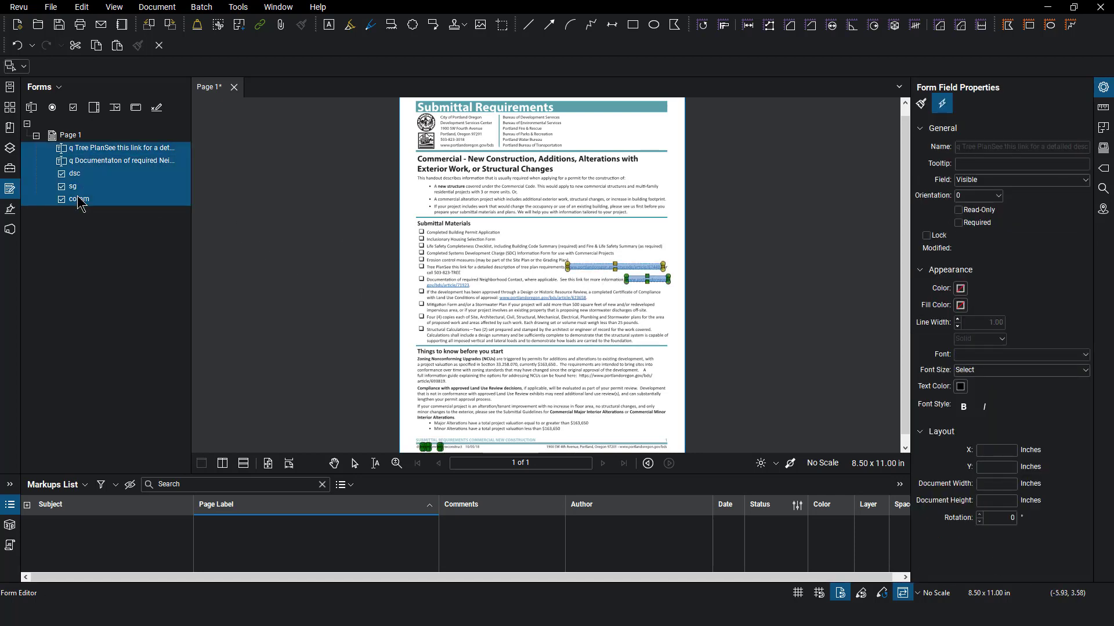
key(Delete)
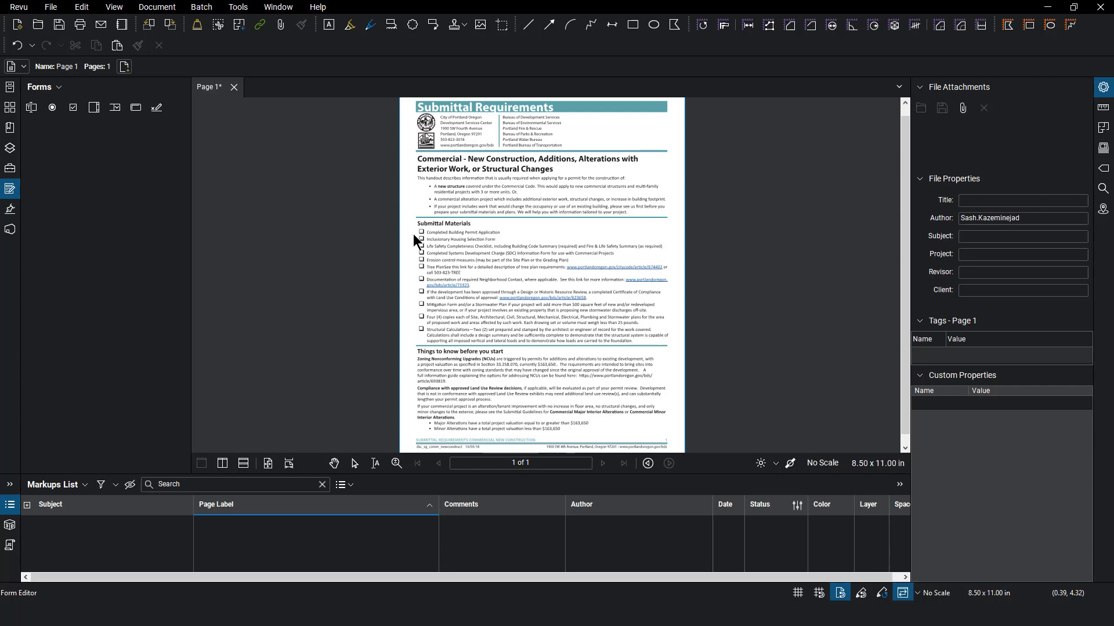
Step: Draw a red text box reading '[ ]', widen it to one line, and frame the first checkbox
scroll(413, 234, up, 8)
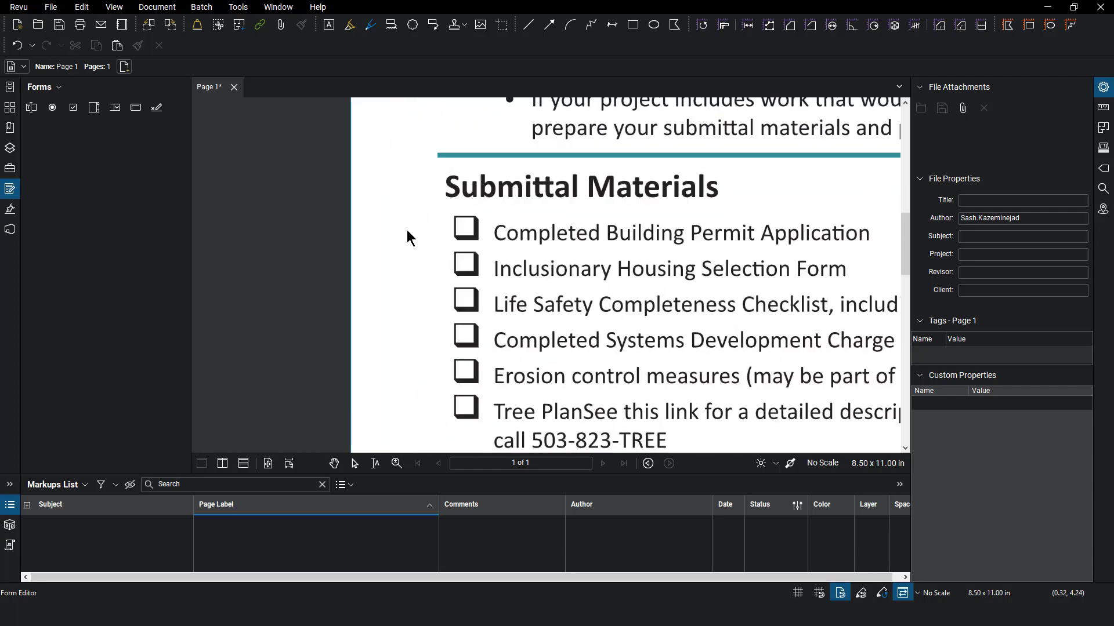
scroll(406, 230, up, 2)
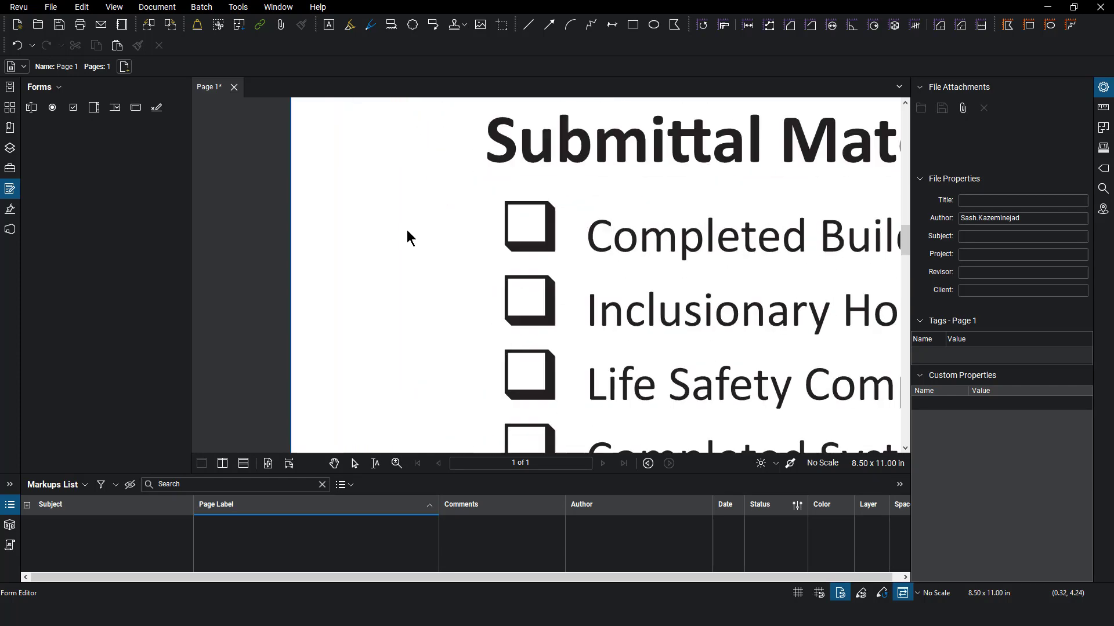
click(328, 25)
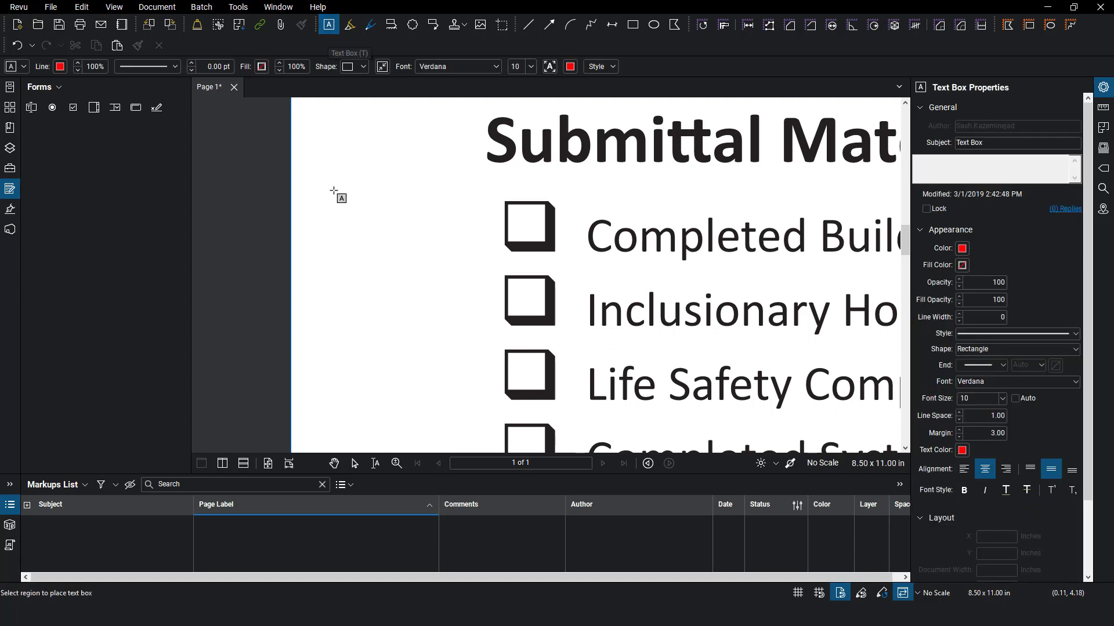
drag(333, 191, 441, 271)
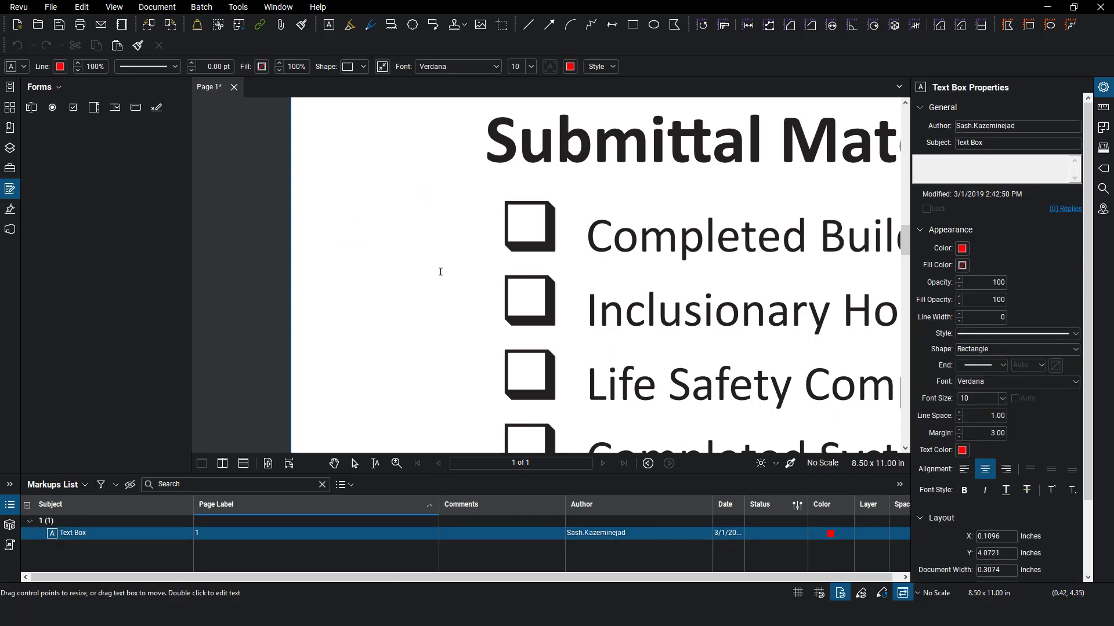
text([ ])
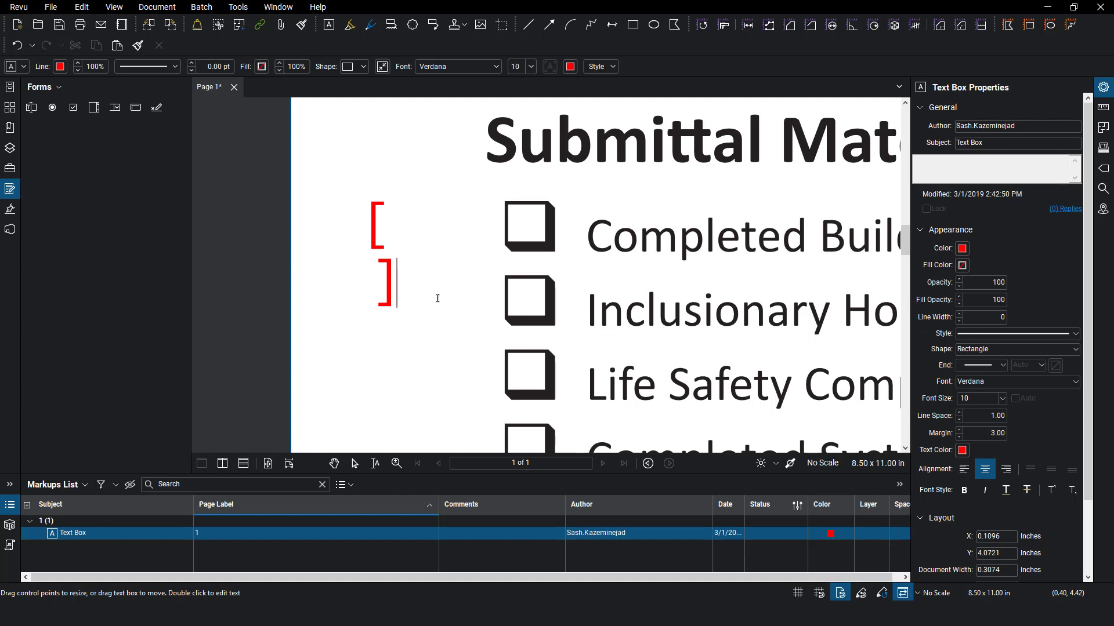
key(Escape)
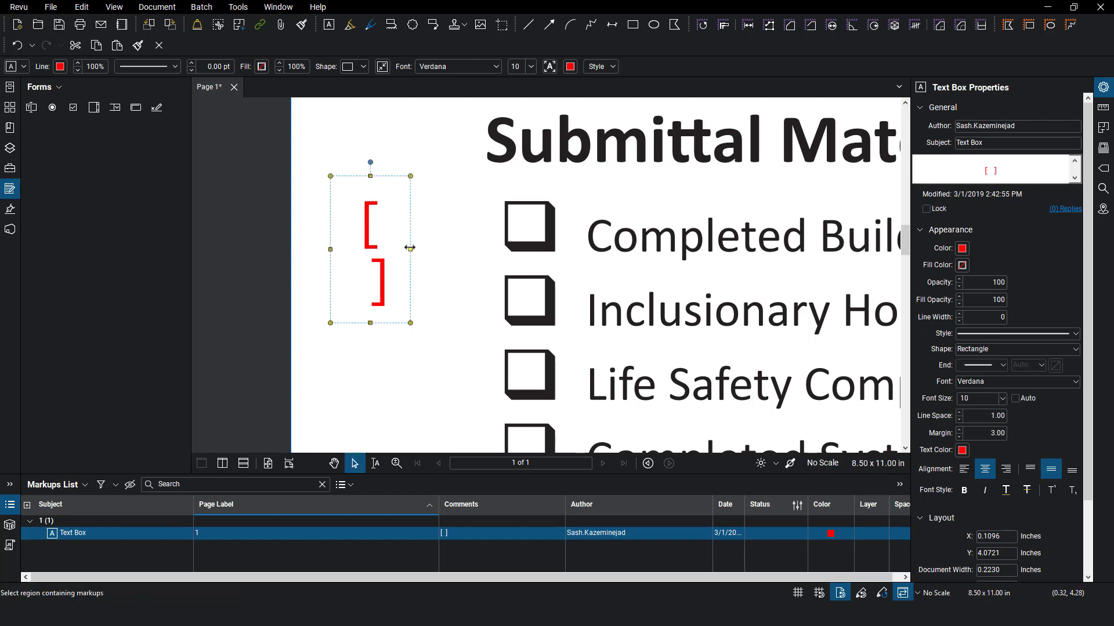
drag(410, 248, 467, 249)
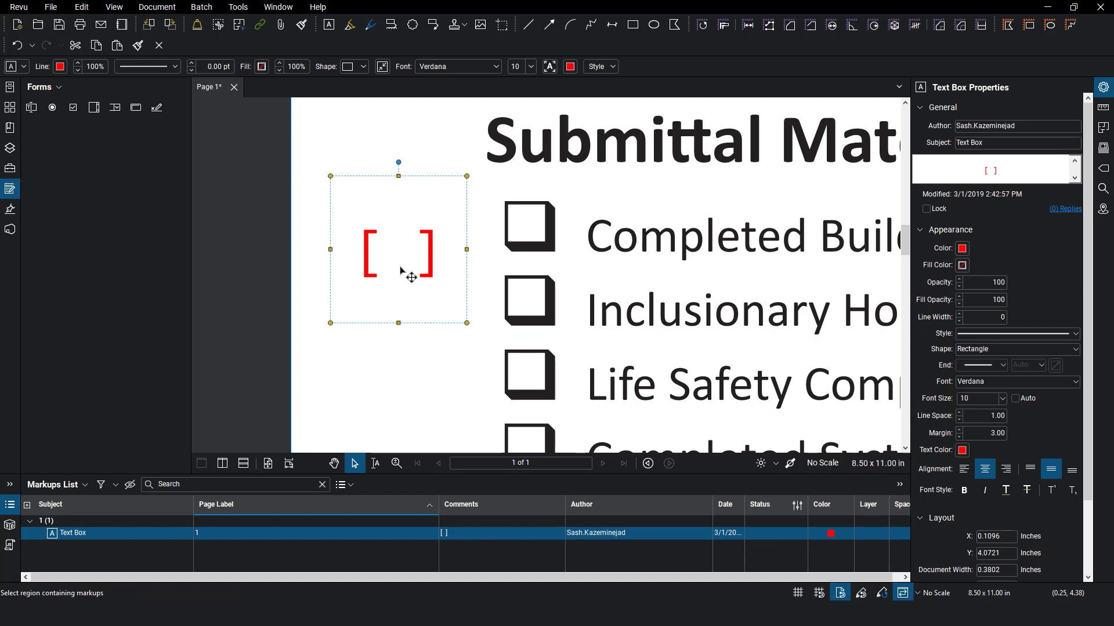
drag(400, 268, 529, 238)
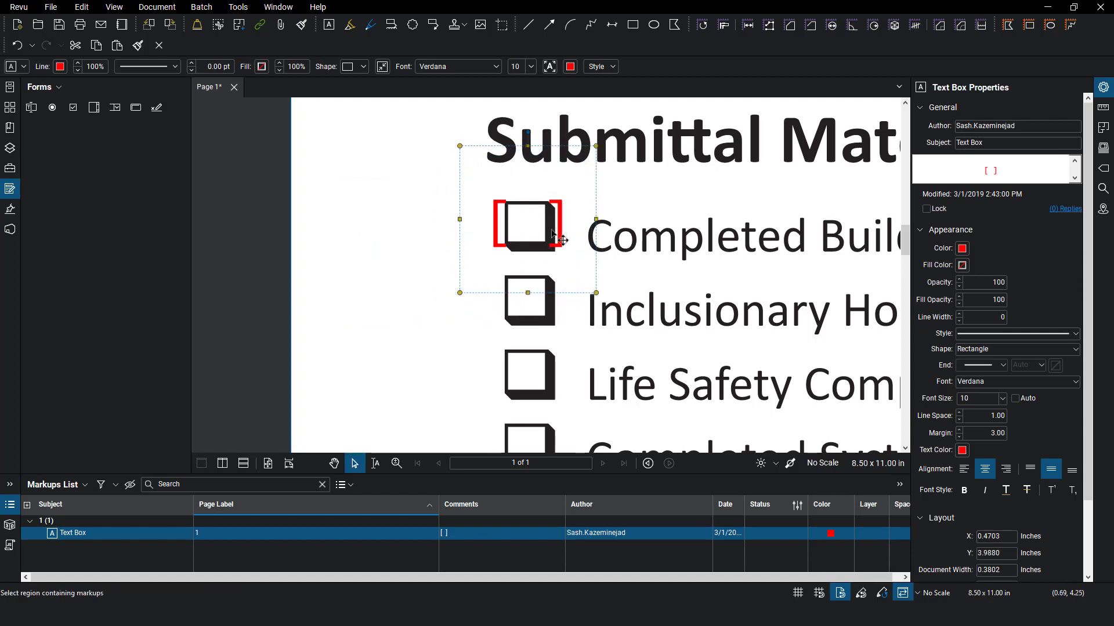
Step: Set the bracket text font to Helvetica at size 8
click(496, 66)
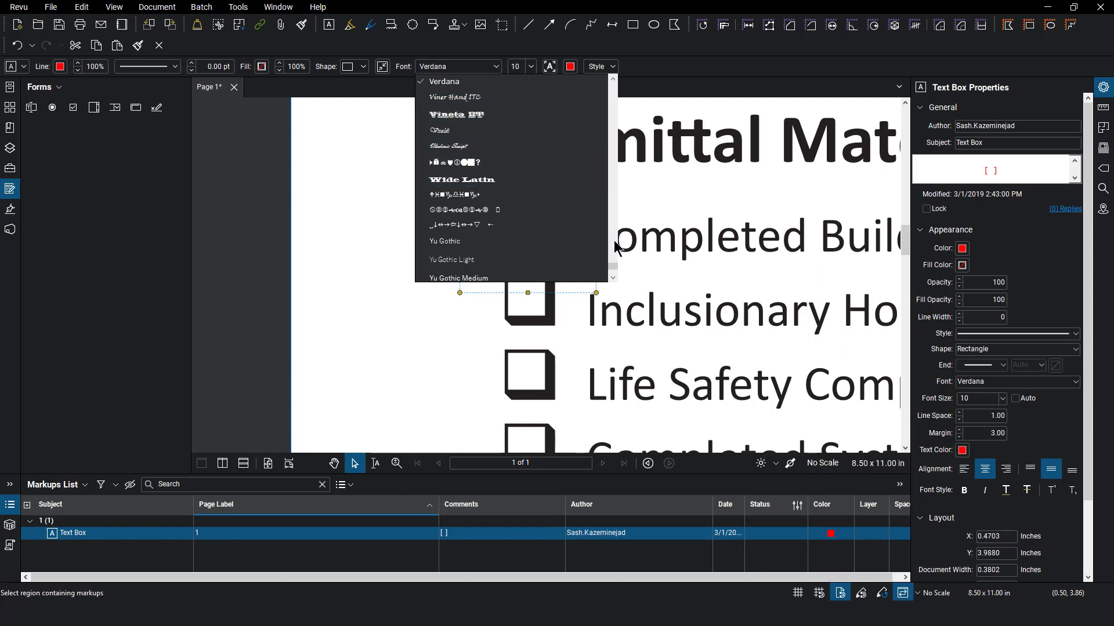
drag(613, 268, 613, 80)
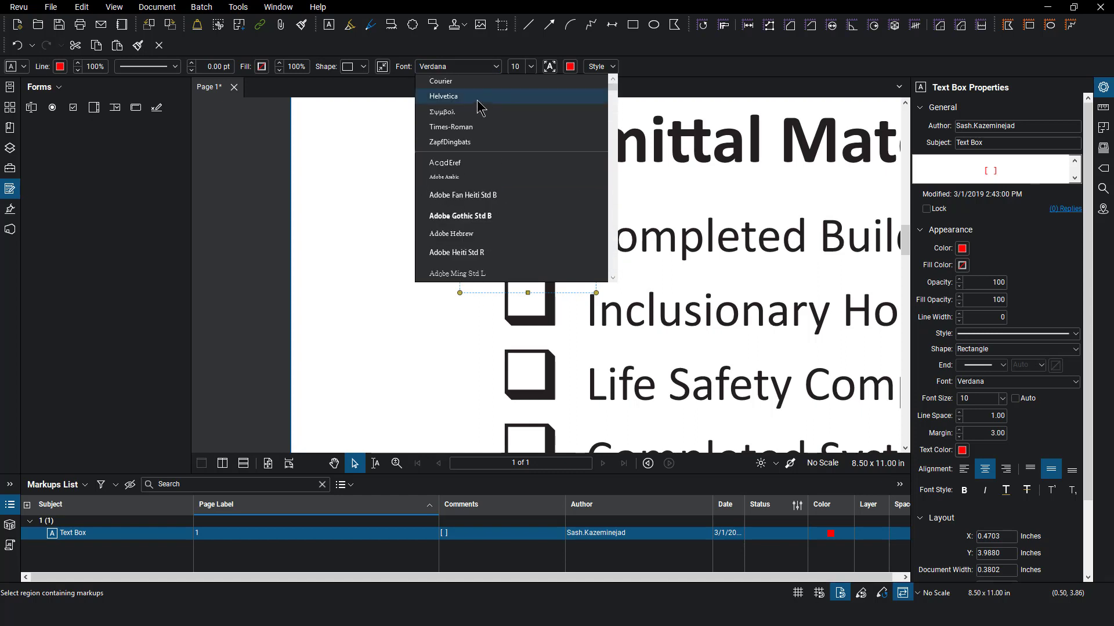
click(478, 99)
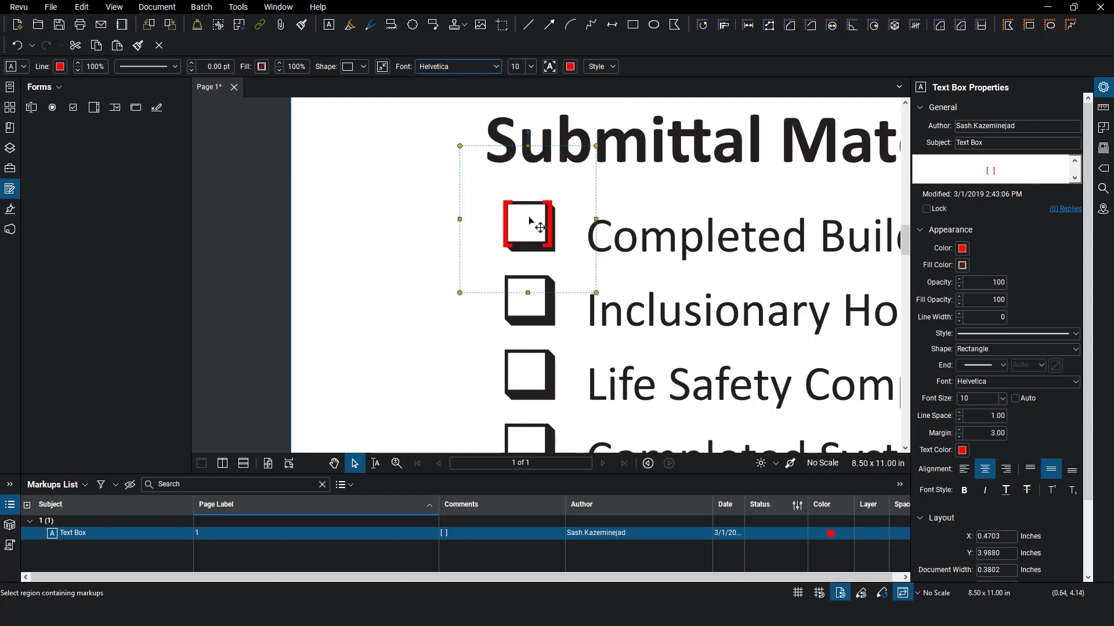
click(531, 66)
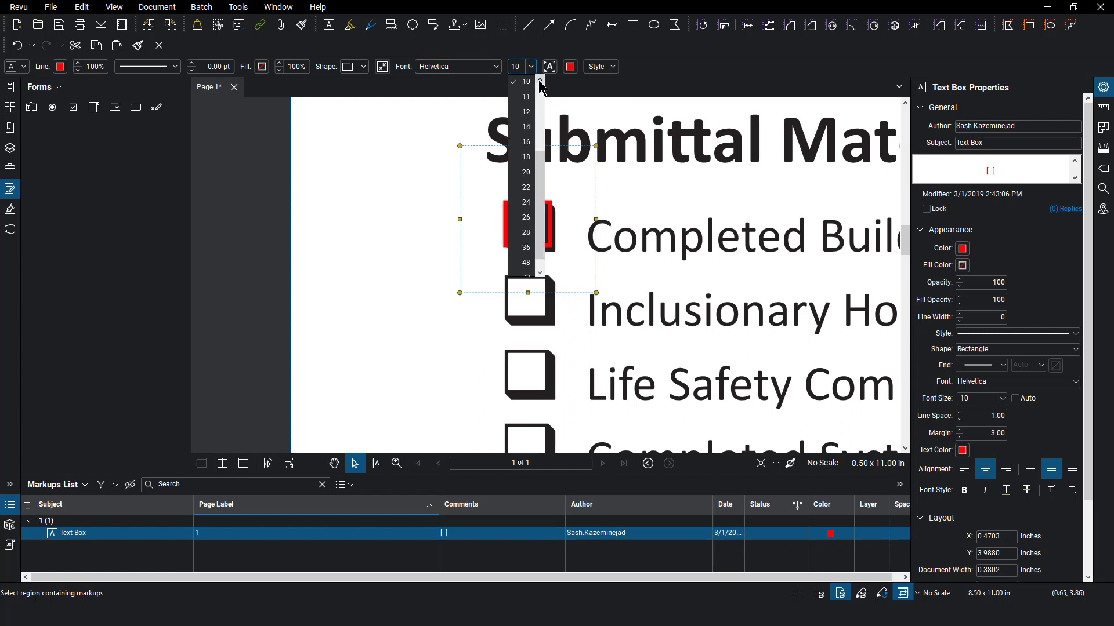
click(539, 85)
click(512, 112)
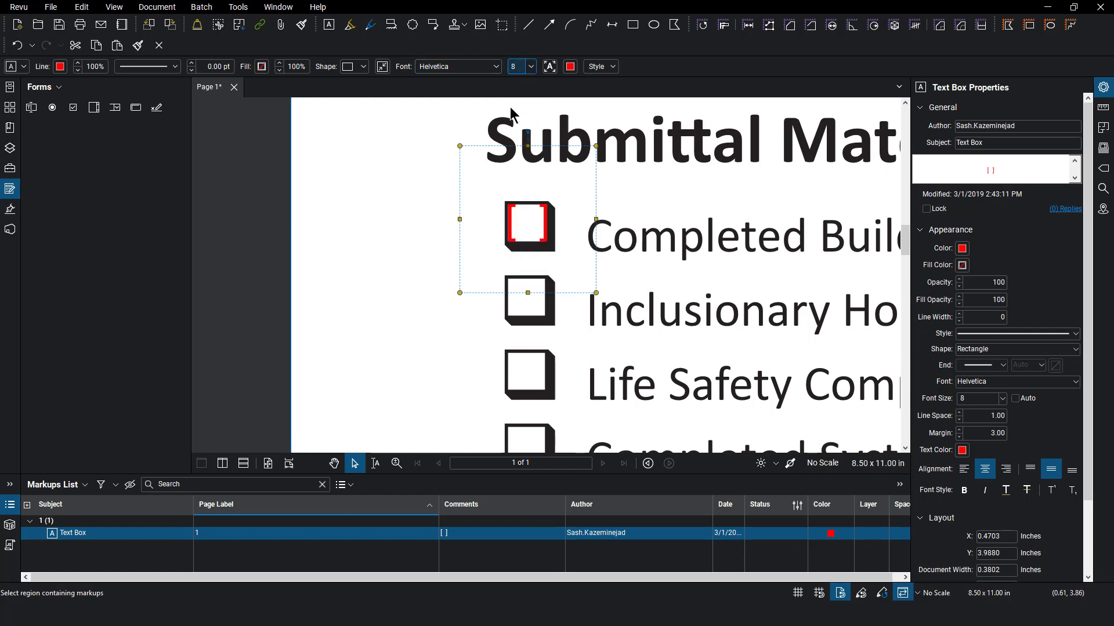
Step: Fit the text box to its brackets and Ctrl-drag a copy over the first checkbox
scroll(510, 232, up, 3)
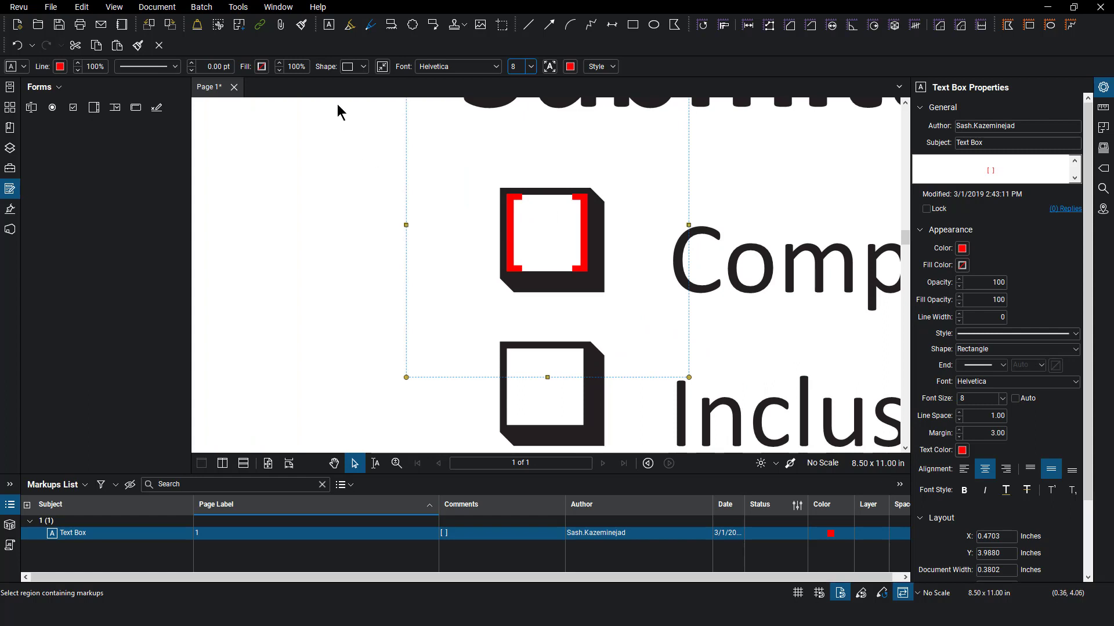
click(387, 68)
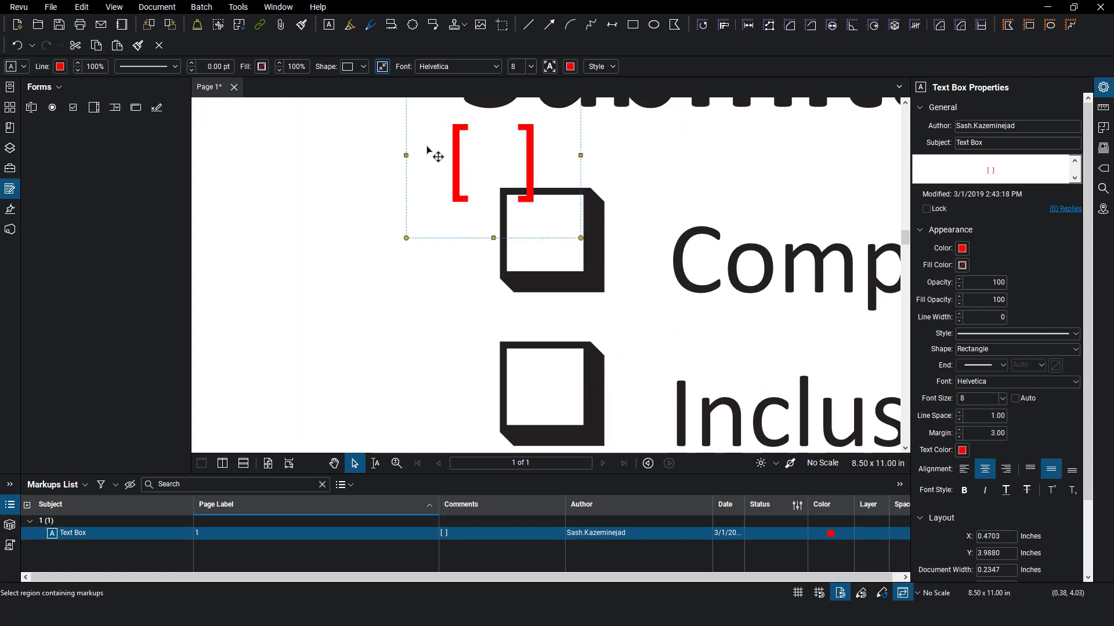
drag(458, 165, 509, 235)
scroll(418, 300, down, 5)
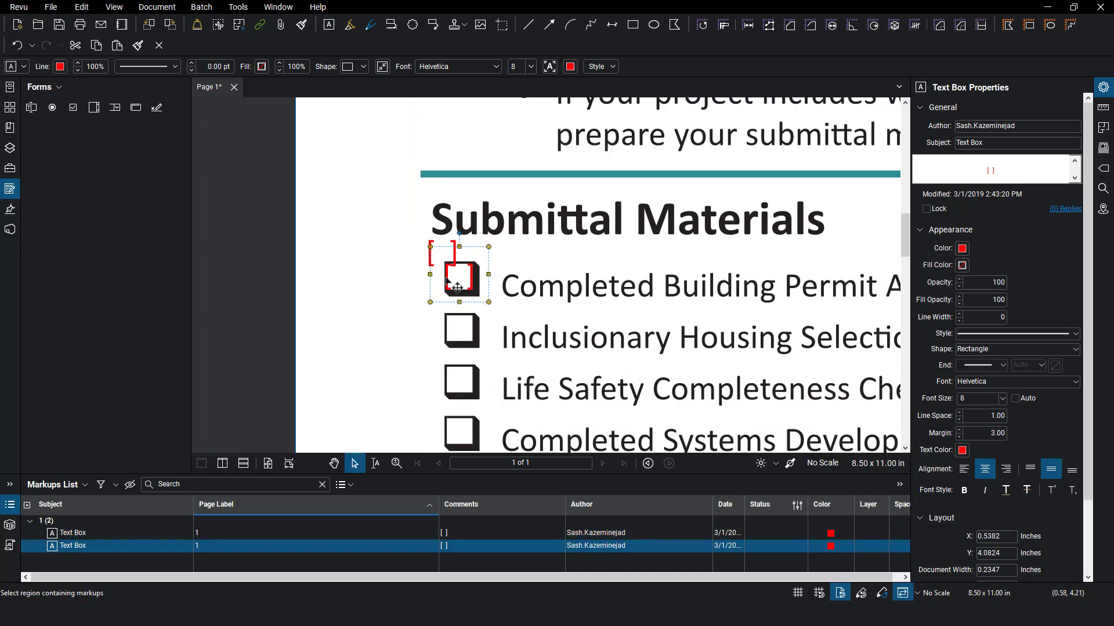
Step: Delete both '[ ]' bracket text boxes from the page
key(Escape)
click(454, 255)
key(Delete)
click(447, 254)
key(Delete)
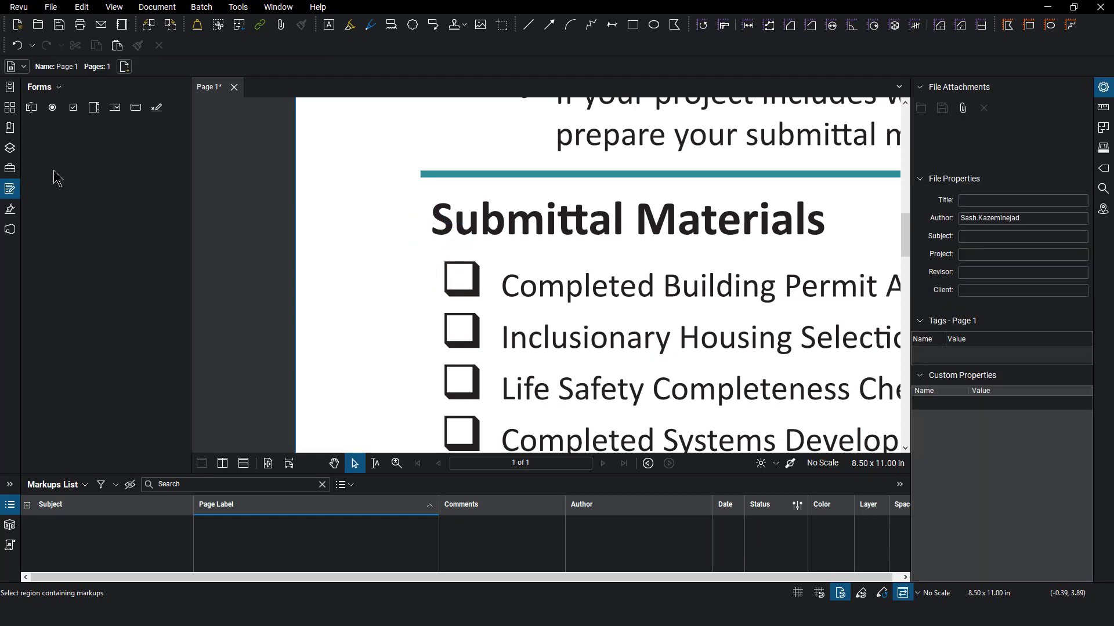
Step: Save the recent bracket text box tool into My Tools and create a count tool from it
click(9, 169)
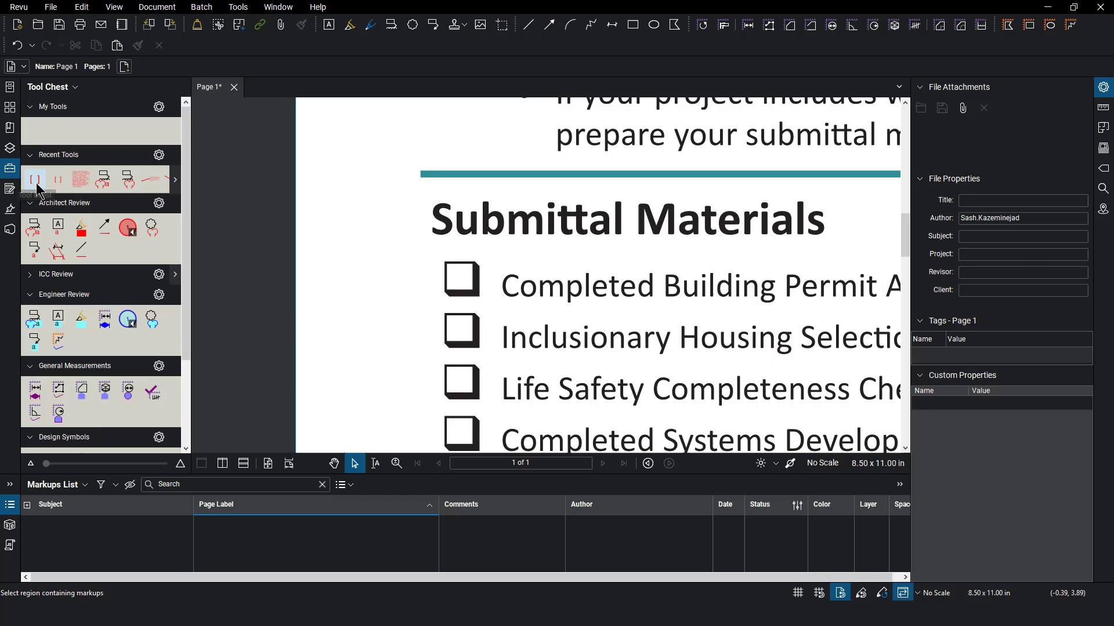
click(35, 179)
drag(38, 155, 36, 129)
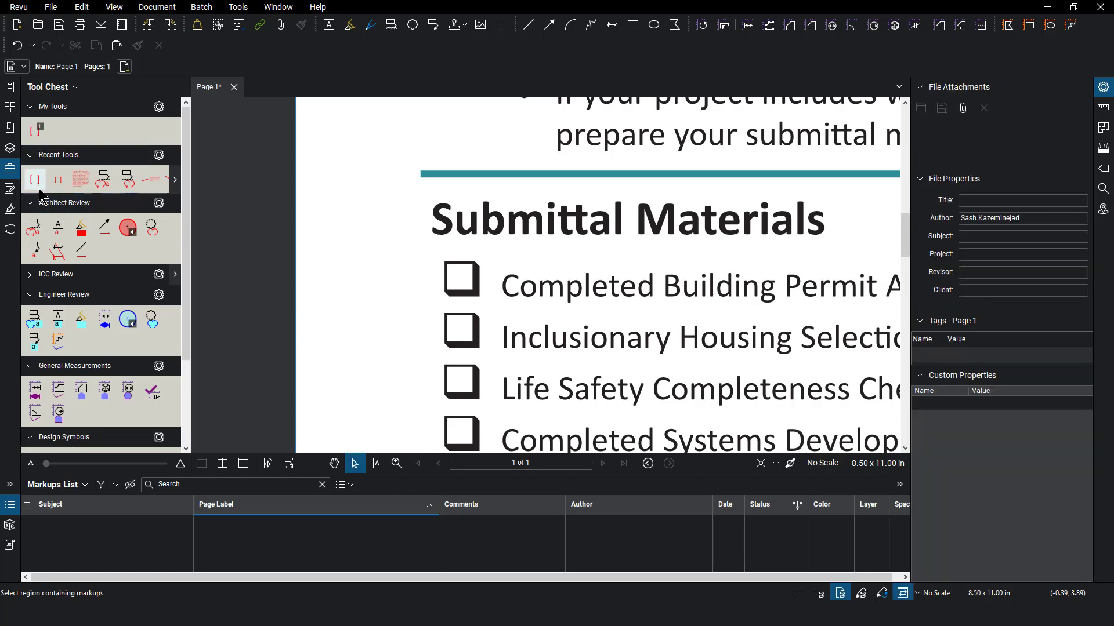
right_click(36, 132)
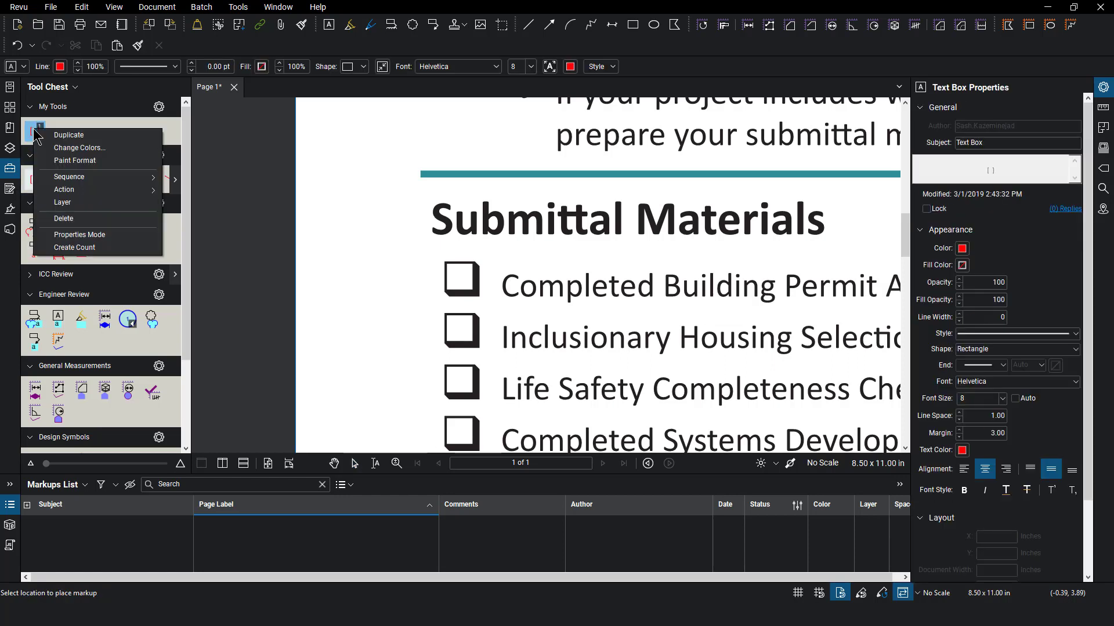
click(80, 248)
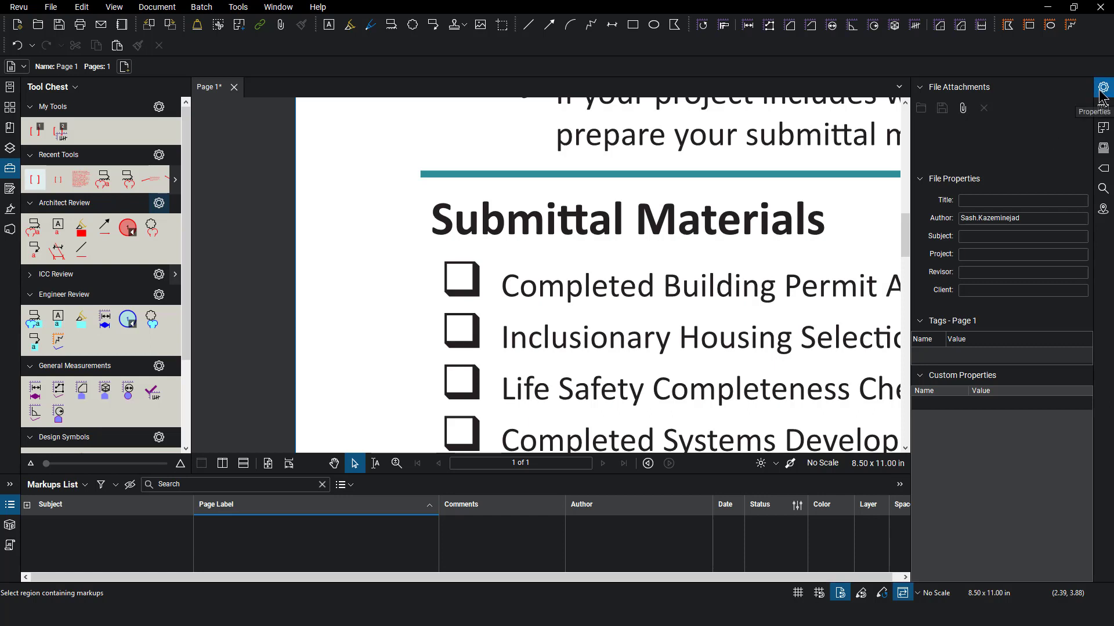
Step: Run a Visual Search using a rectangle around the first checkbox as the sample, finding 13 matches
click(1100, 189)
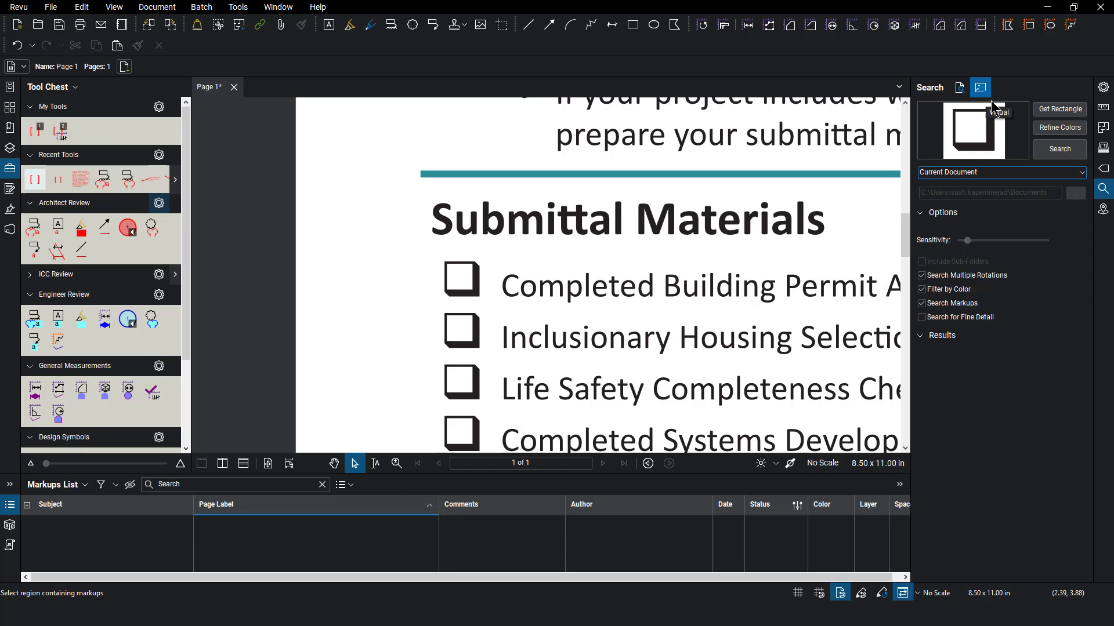
click(1052, 110)
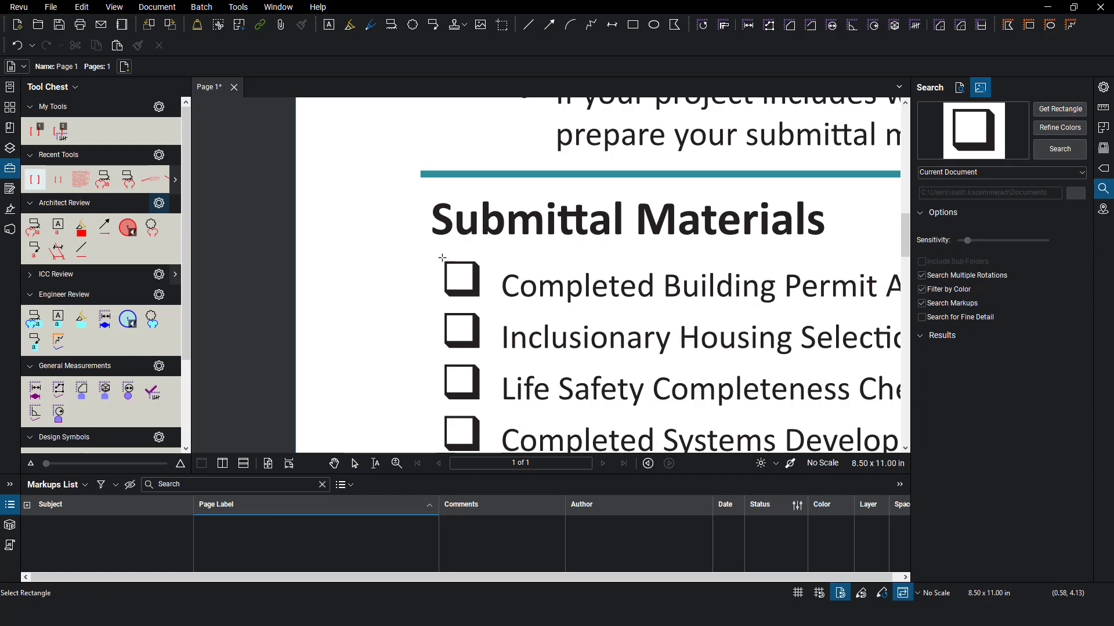
drag(439, 257, 484, 301)
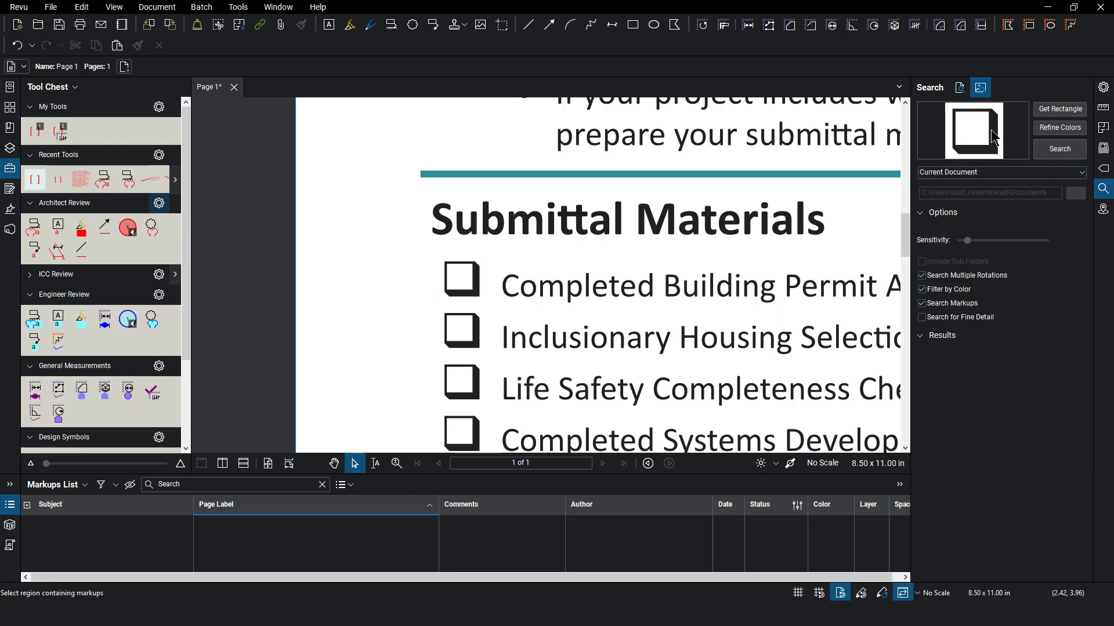
click(1045, 152)
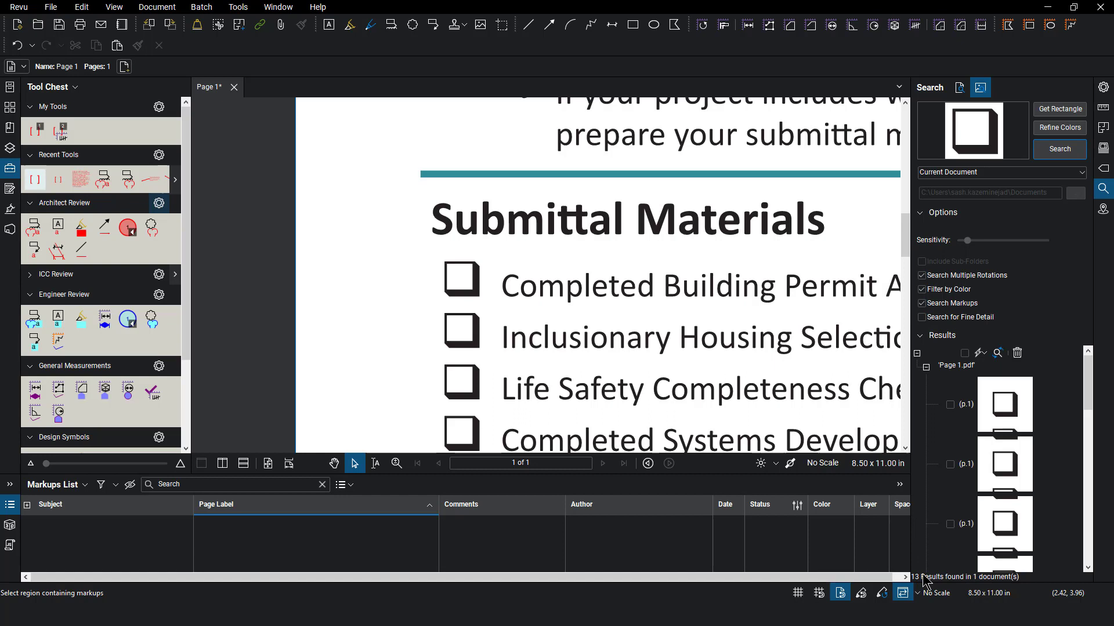
Step: Check all search results, then uncheck the two 'Co' lettering false matches
scroll(957, 441, down, 1)
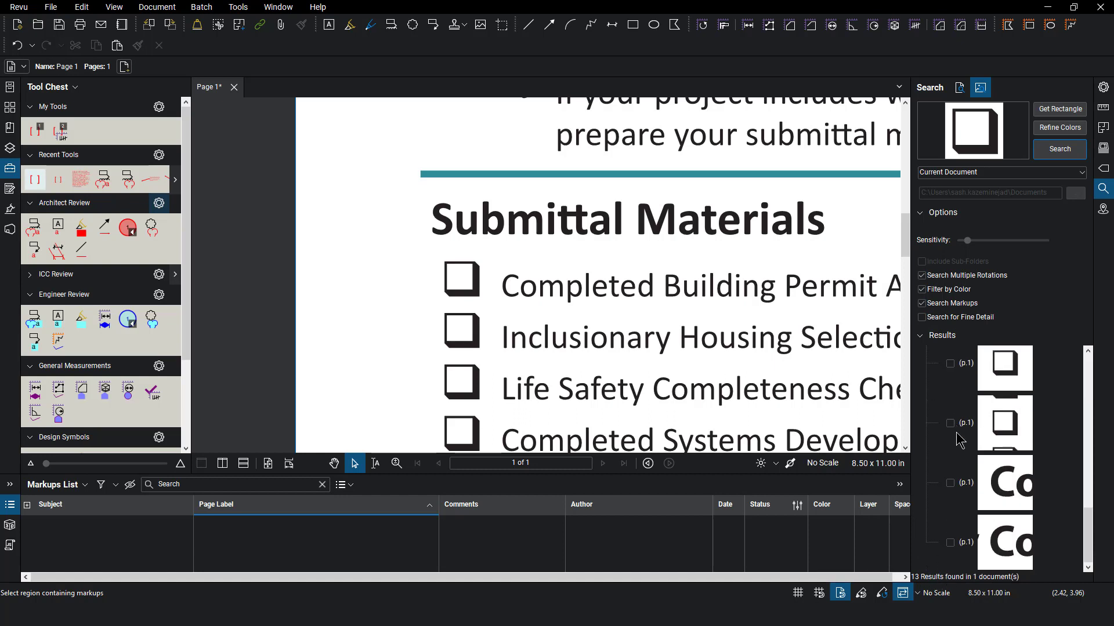
scroll(957, 441, up, 1)
scroll(954, 458, down, 1)
scroll(951, 400, up, 1)
click(964, 353)
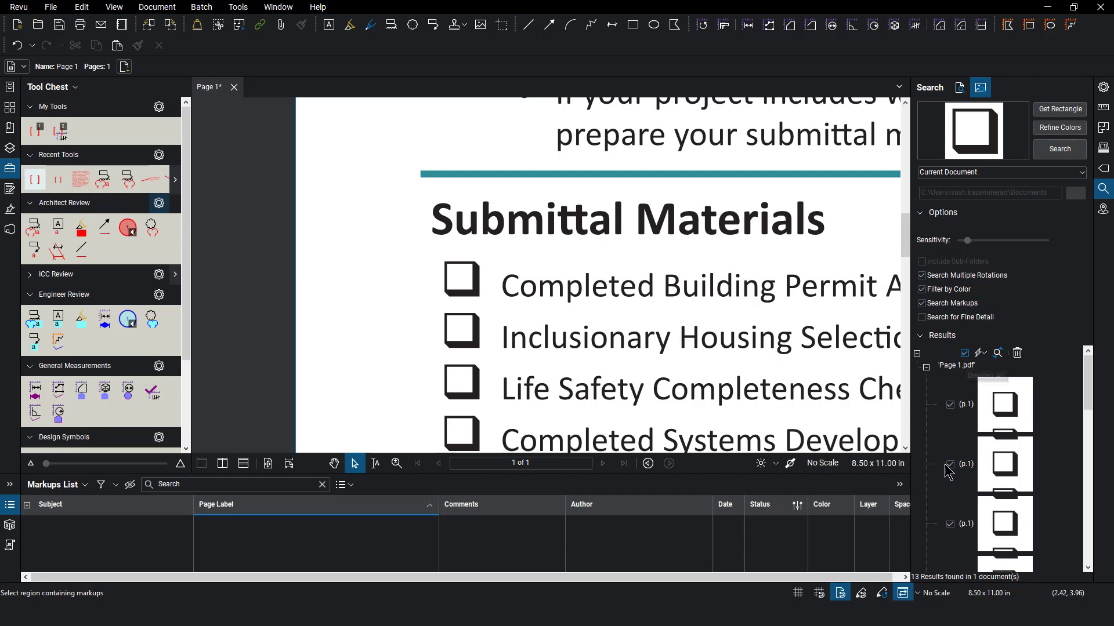
scroll(949, 475, down, 1)
click(950, 484)
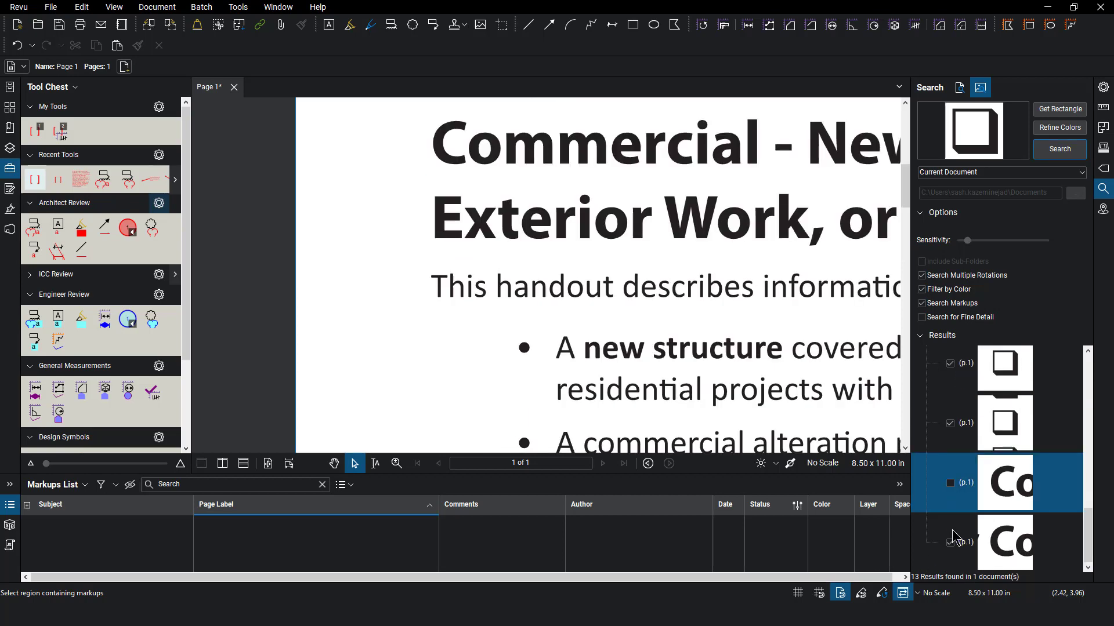
click(950, 545)
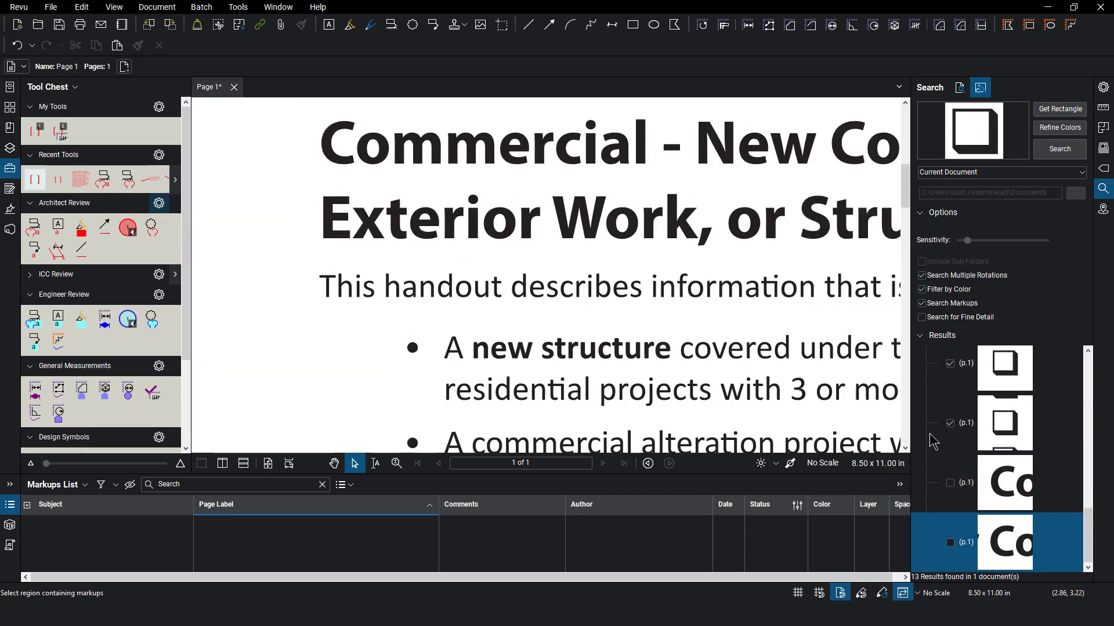
scroll(942, 439, up, 2)
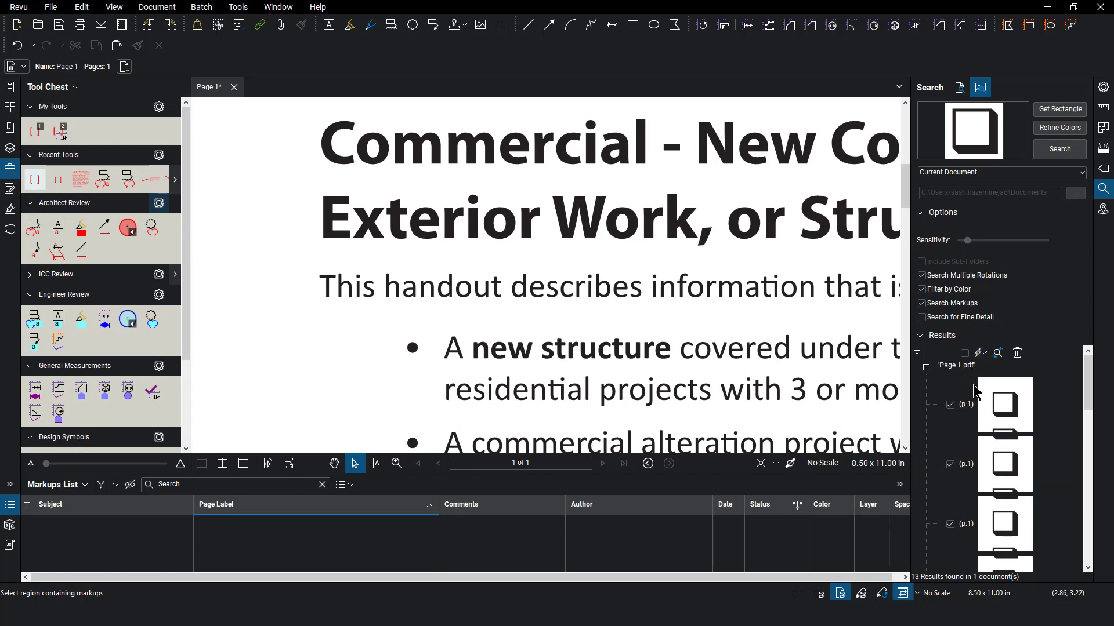
Step: Apply Count Measurement to the 11 checked results
click(981, 353)
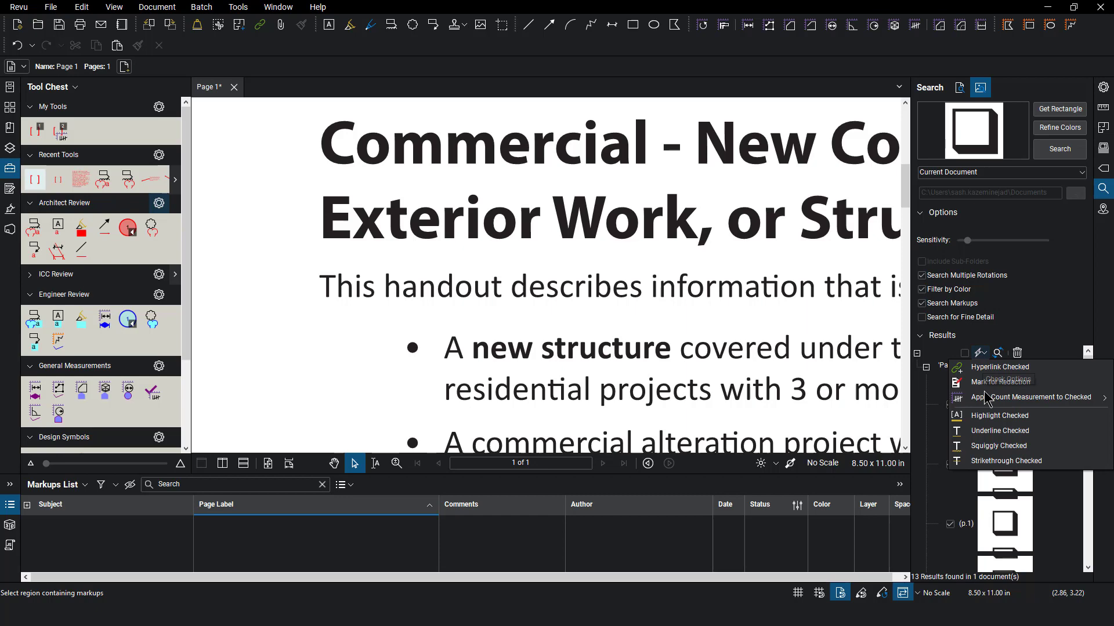
mouse_move(986, 399)
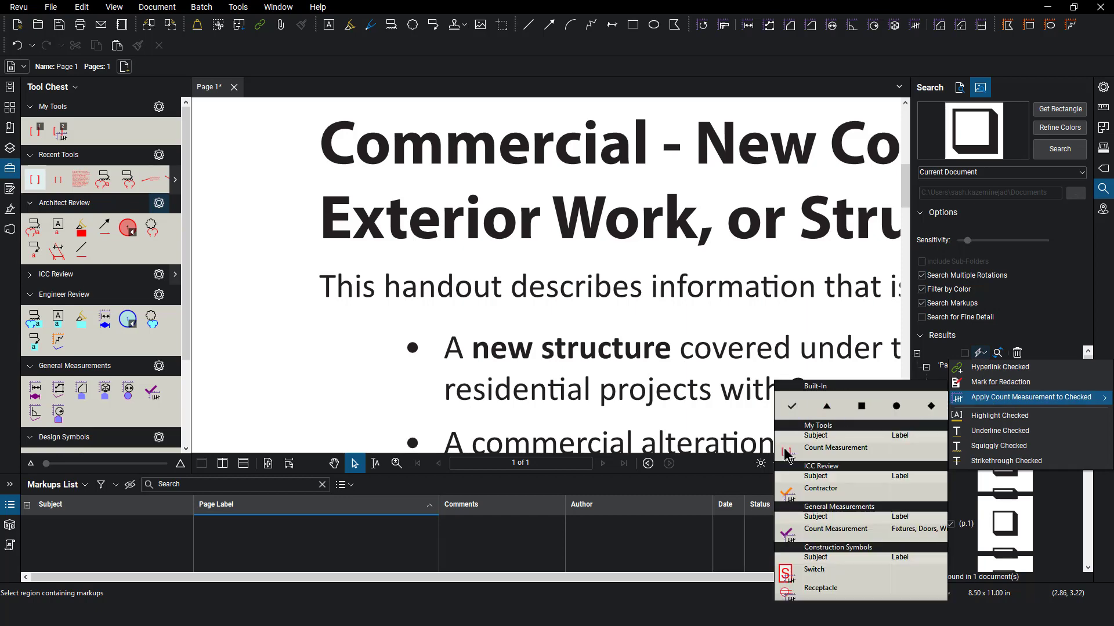
click(835, 451)
scroll(410, 289, down, 5)
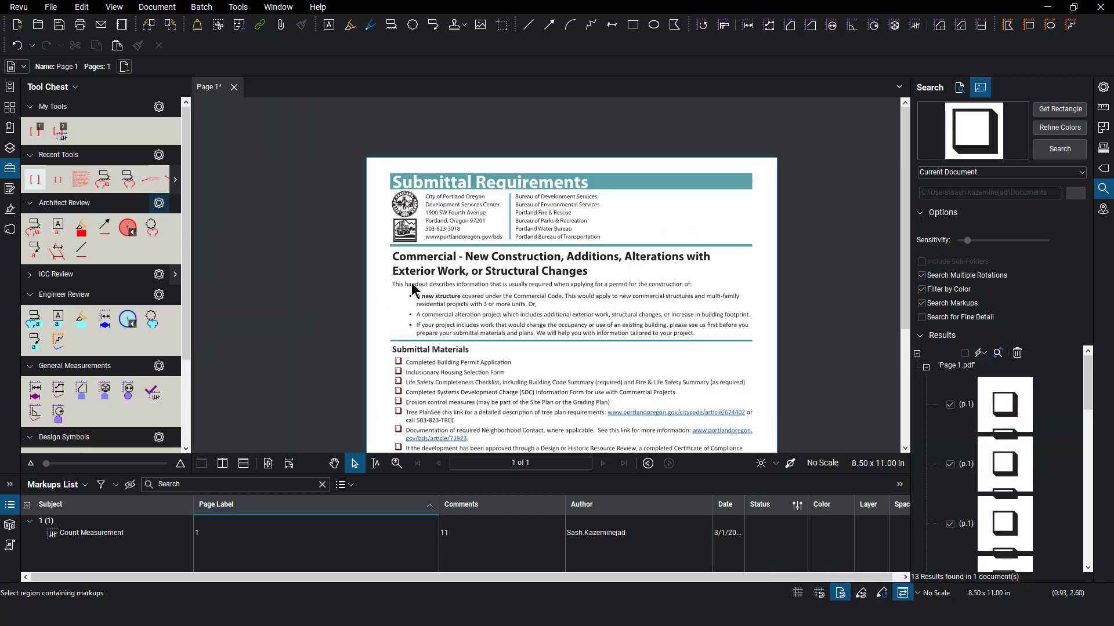
scroll(395, 395, up, 5)
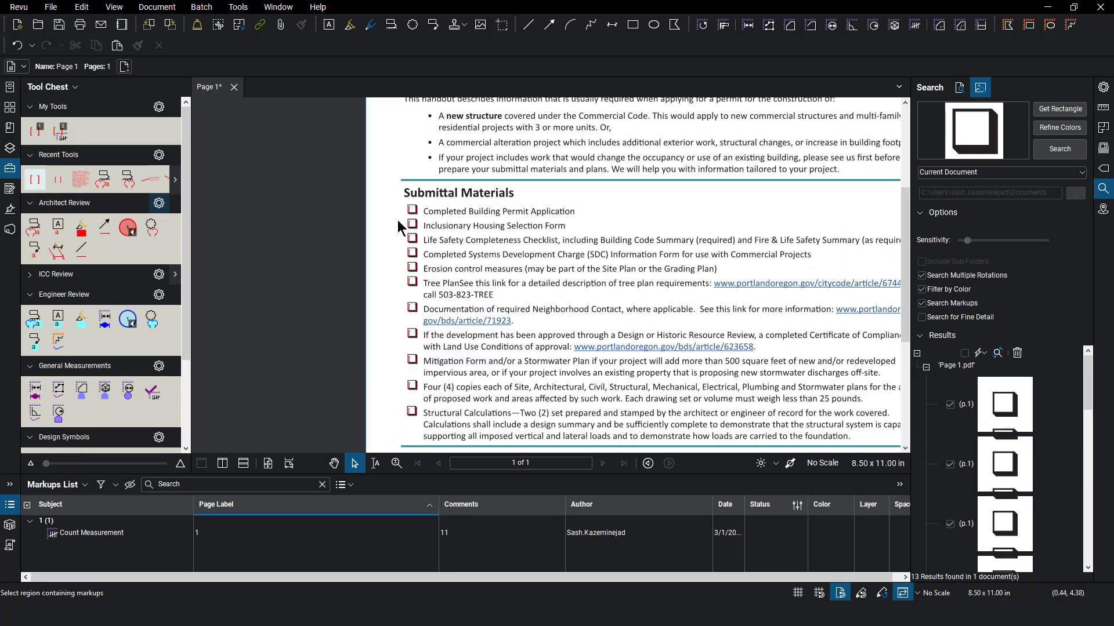
scroll(401, 214, up, 5)
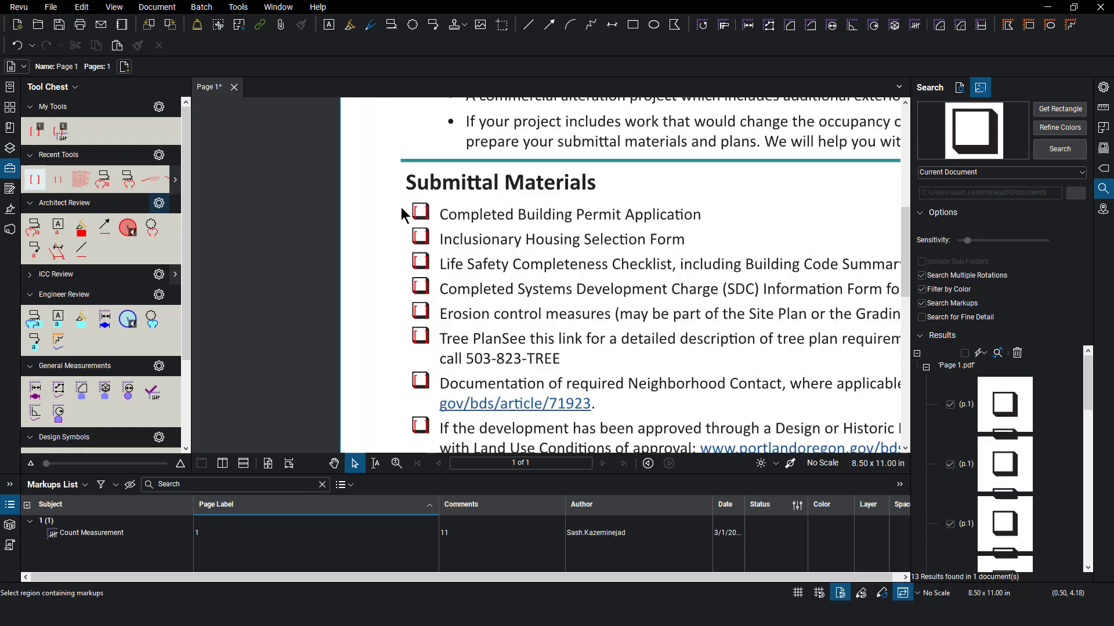
click(85, 534)
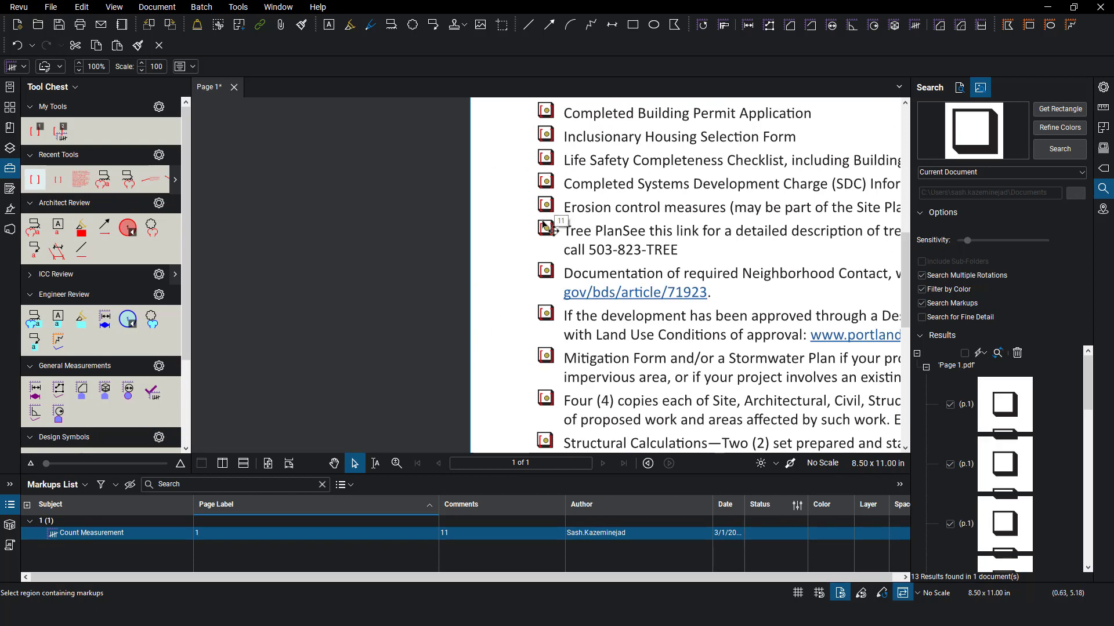
scroll(548, 232, up, 6)
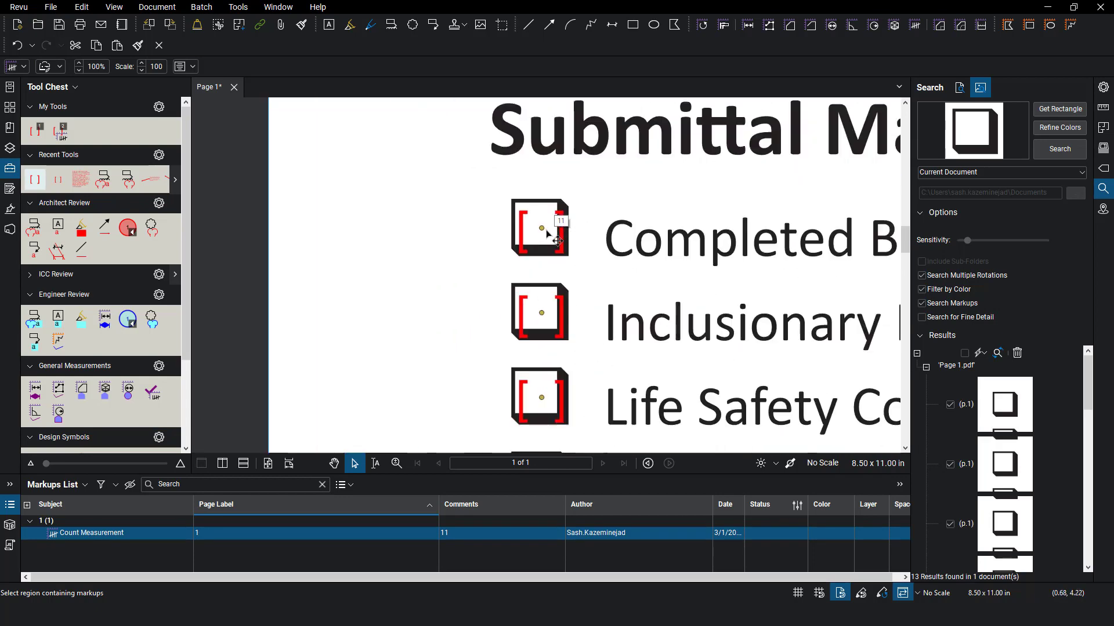
click(512, 238)
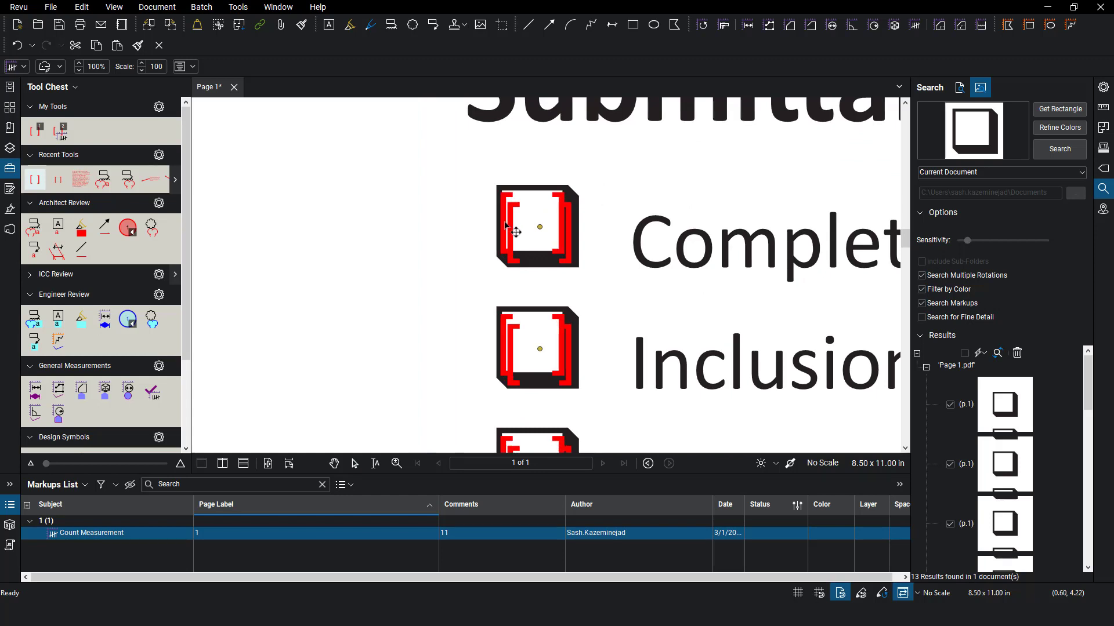
click(420, 319)
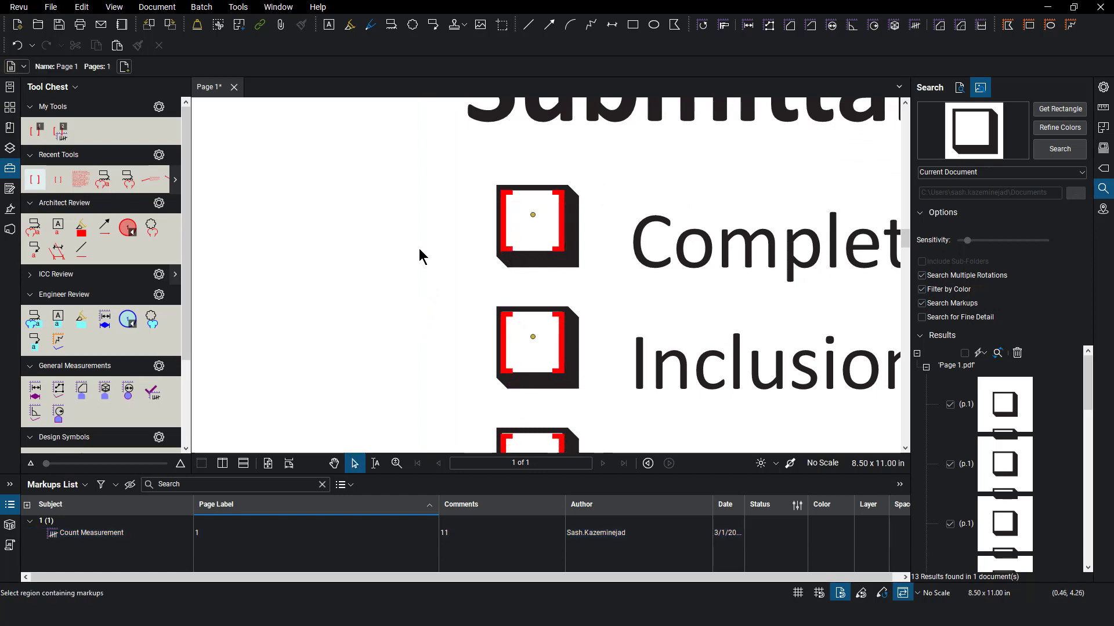
scroll(419, 254, down, 3)
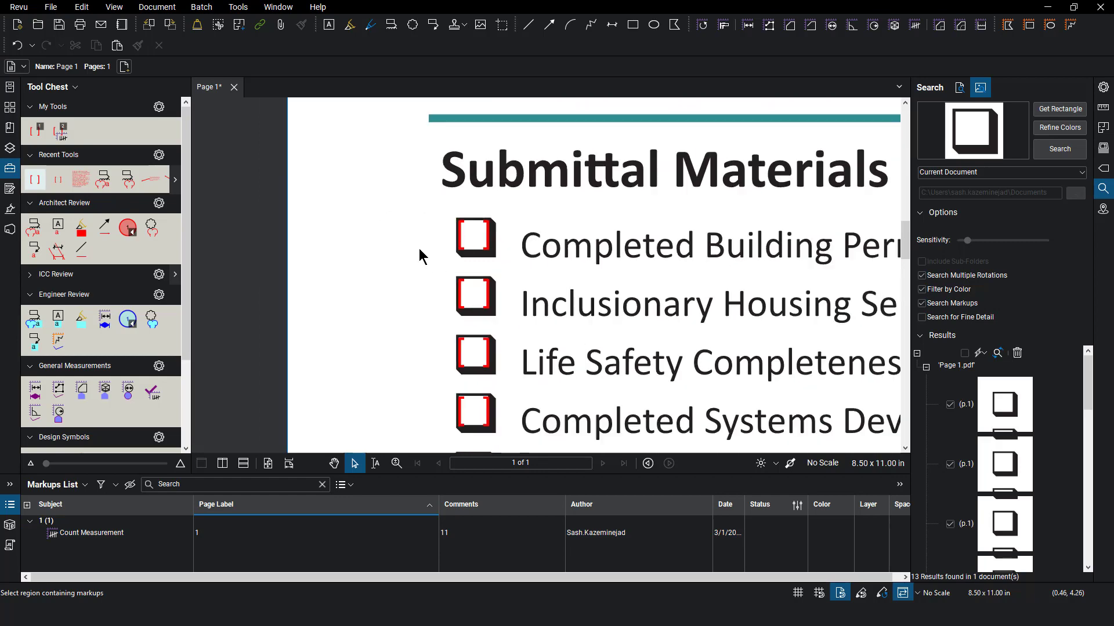
scroll(422, 248, down, 2)
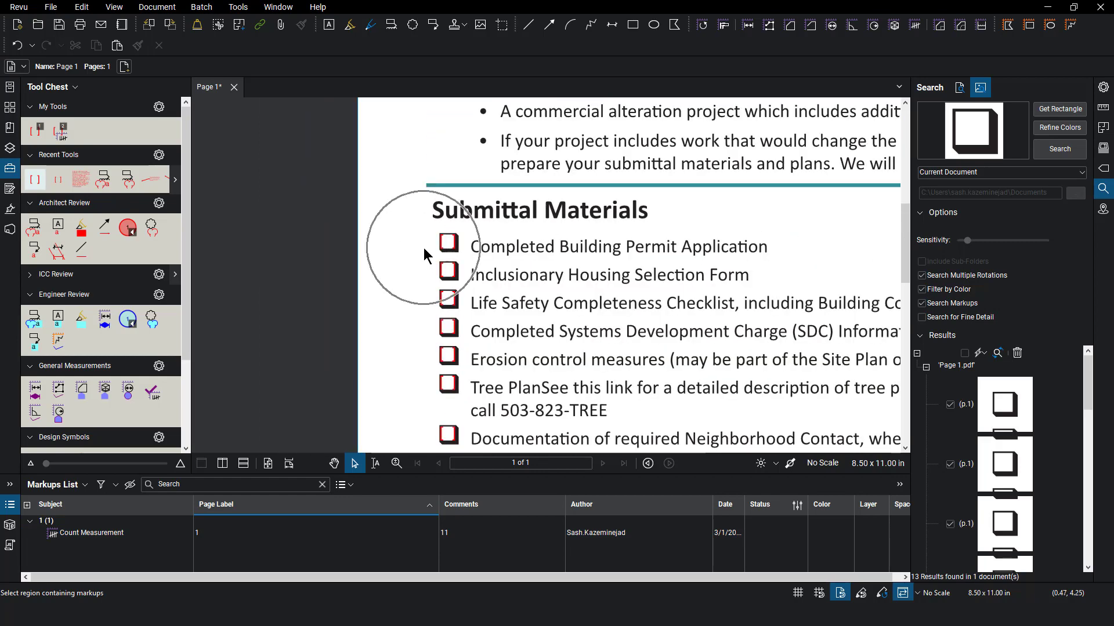
Step: Set the Count Measurement markup's opacity to 0 in Properties, then deselect it and zoom out
click(116, 532)
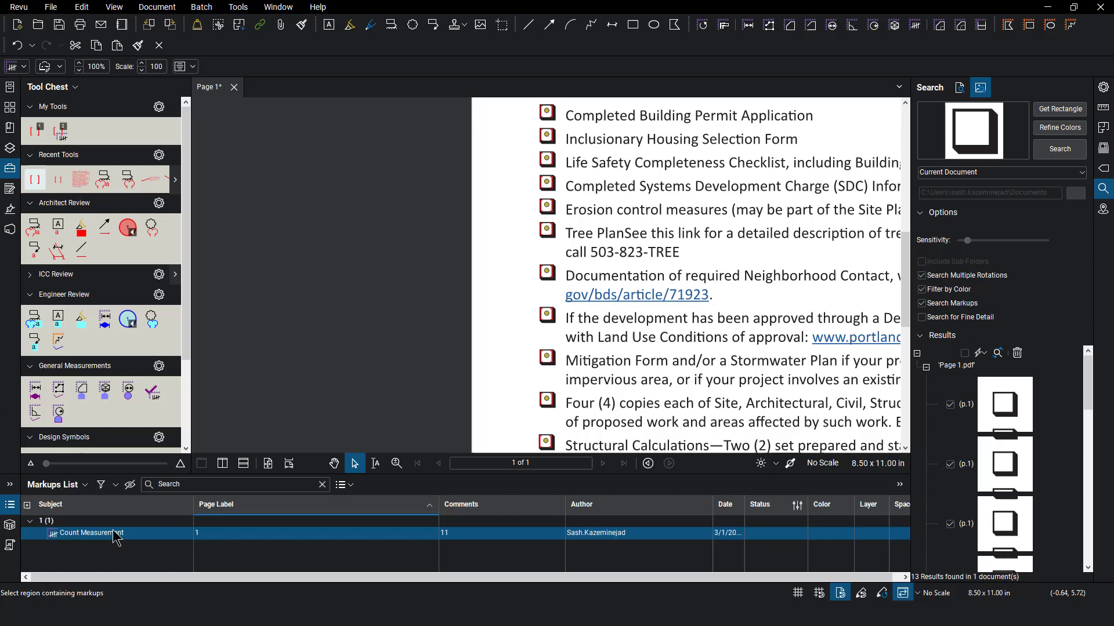
click(1102, 88)
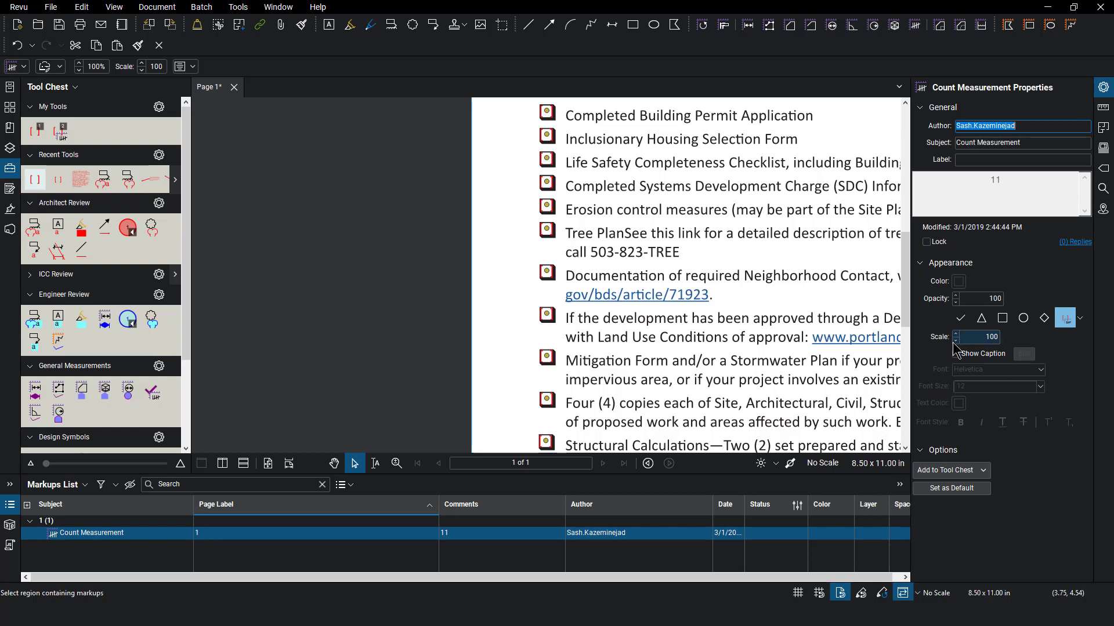
click(983, 299)
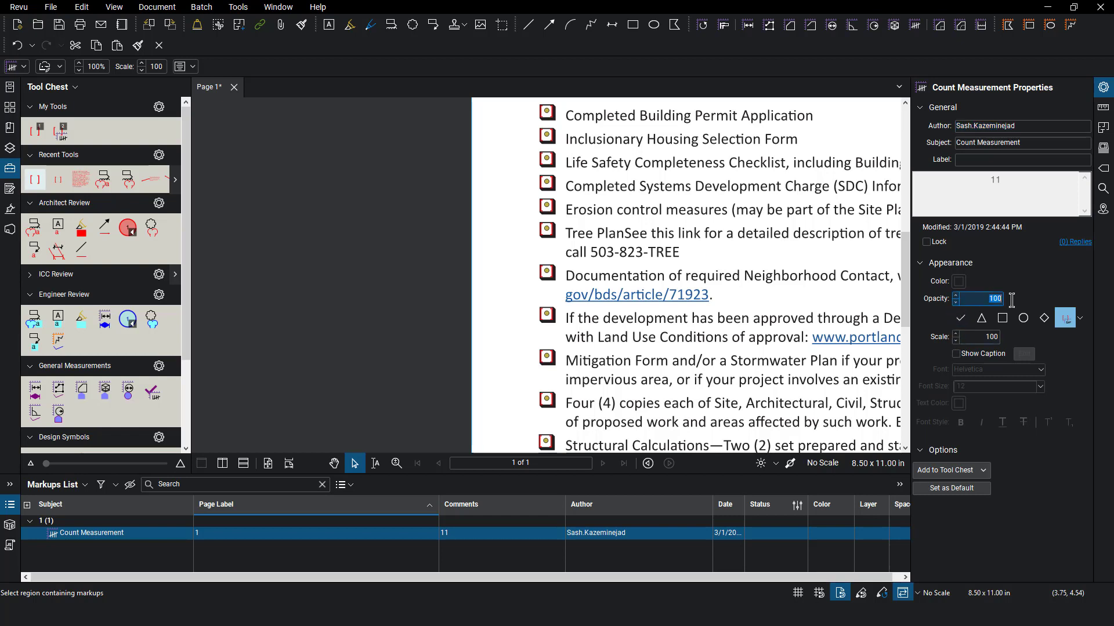
key(Return)
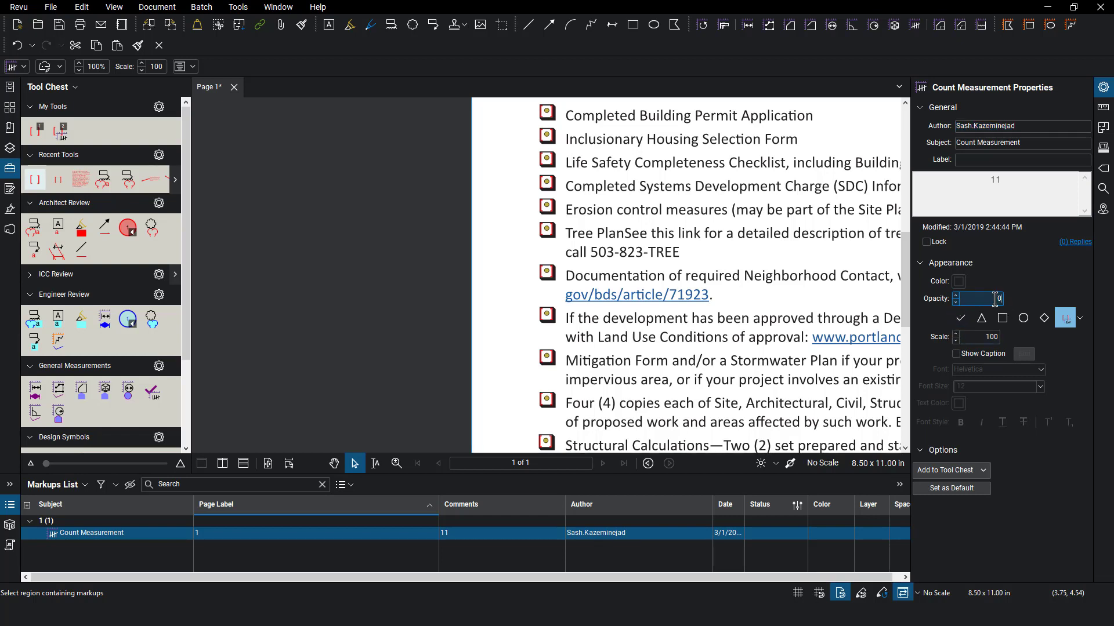
click(501, 268)
scroll(502, 268, down, 2)
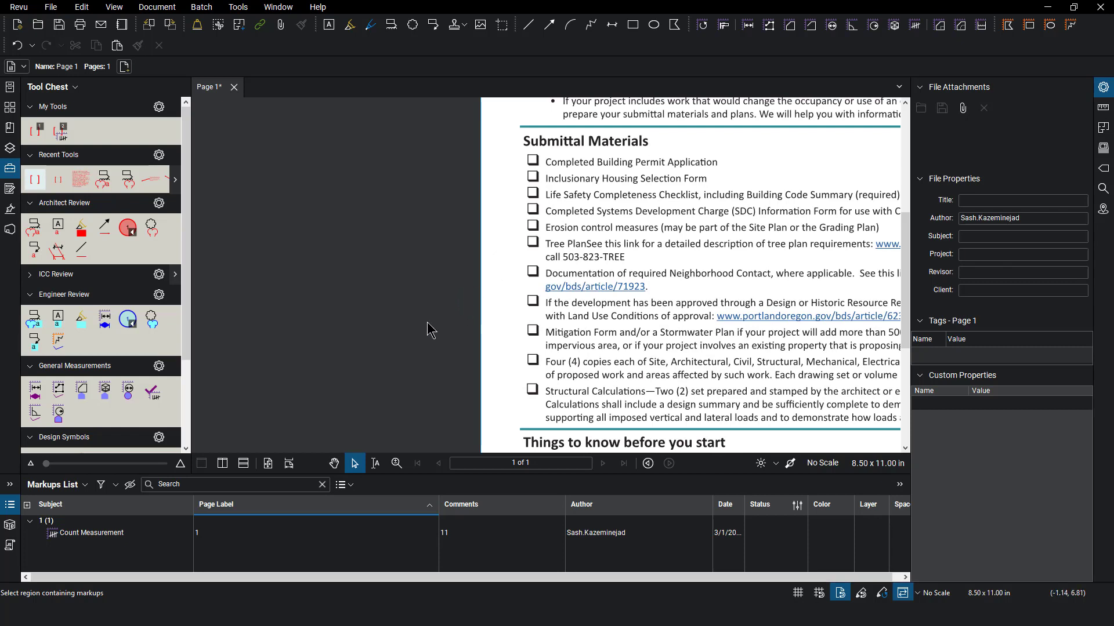
Step: Flatten with All Markups checked via Document > Flatten
click(172, 11)
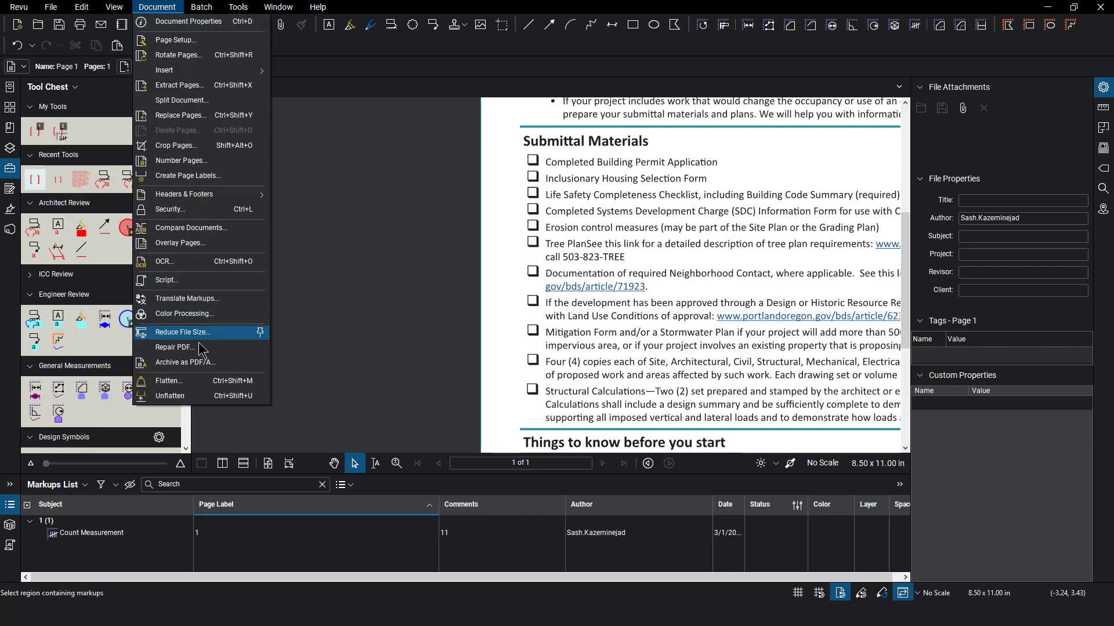
click(197, 381)
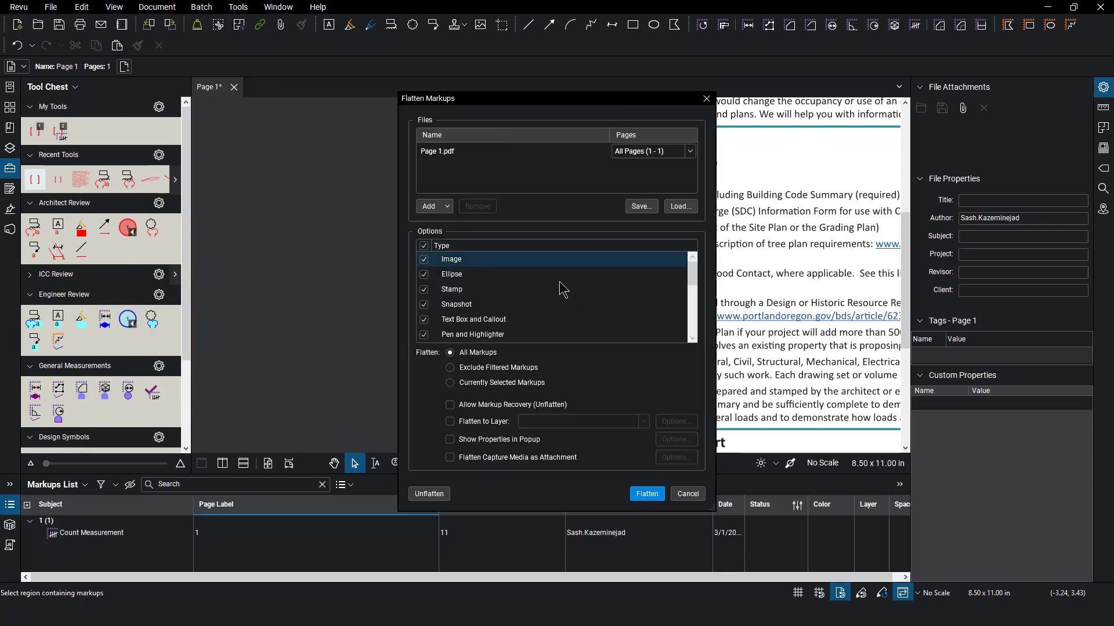
click(647, 494)
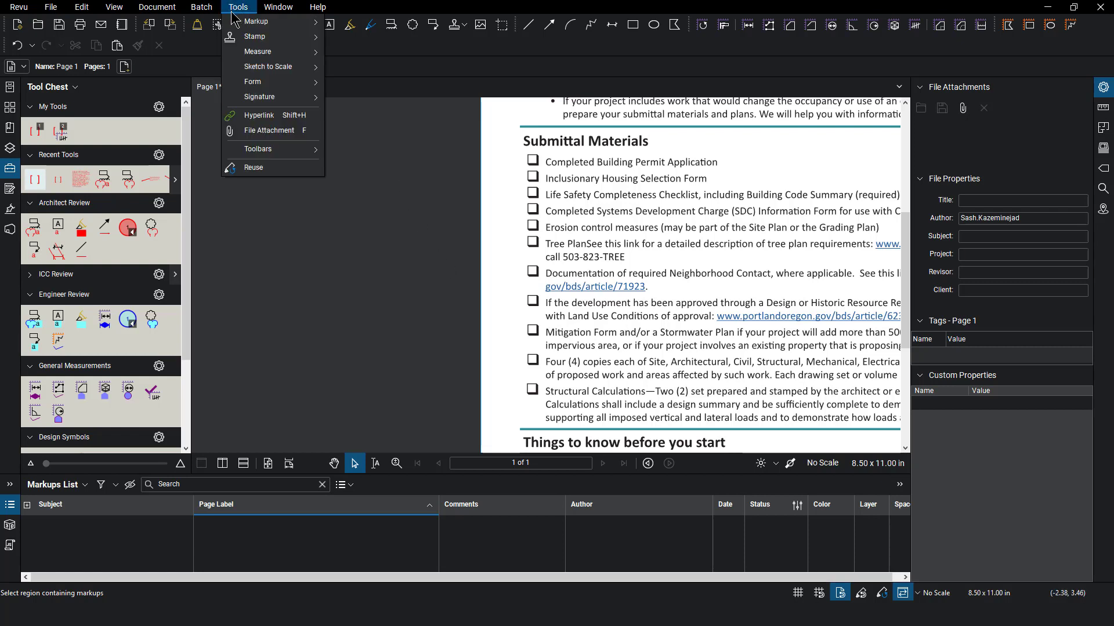
Step: Rerun Automatically Create Form Fields to get Check Box1–Check Box11, then zoom to the first checkbox
mouse_move(256, 83)
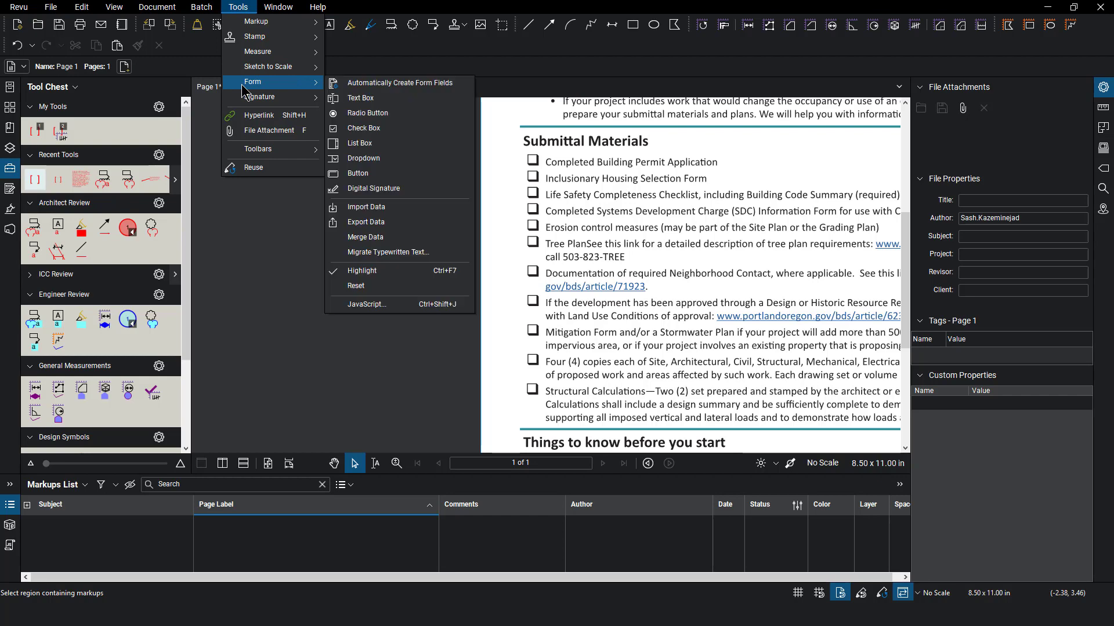
click(409, 84)
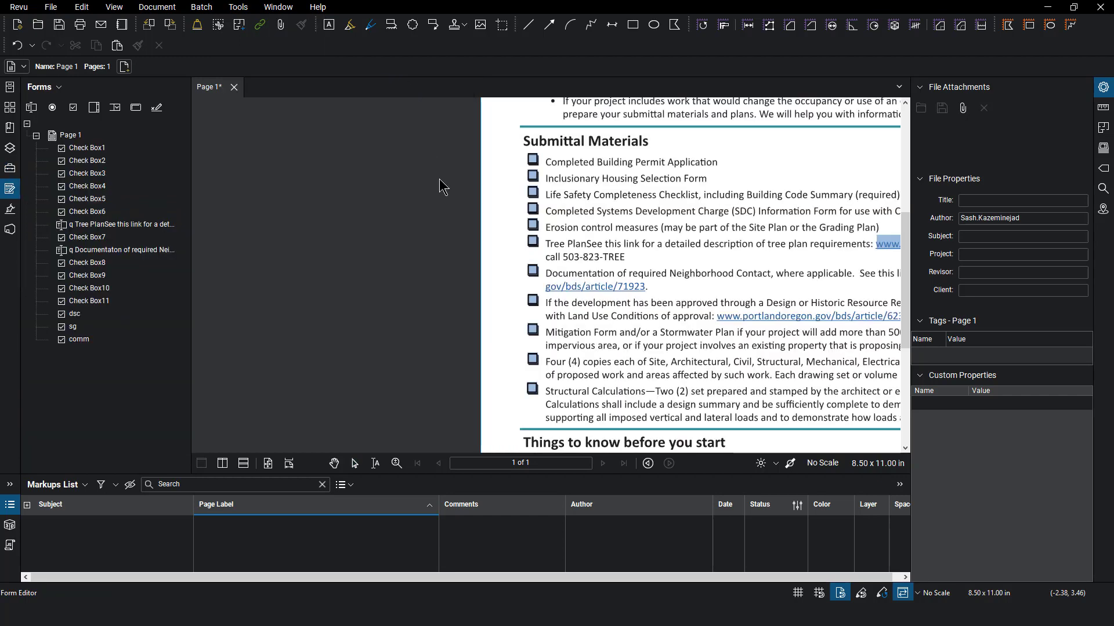
scroll(532, 164, up, 1)
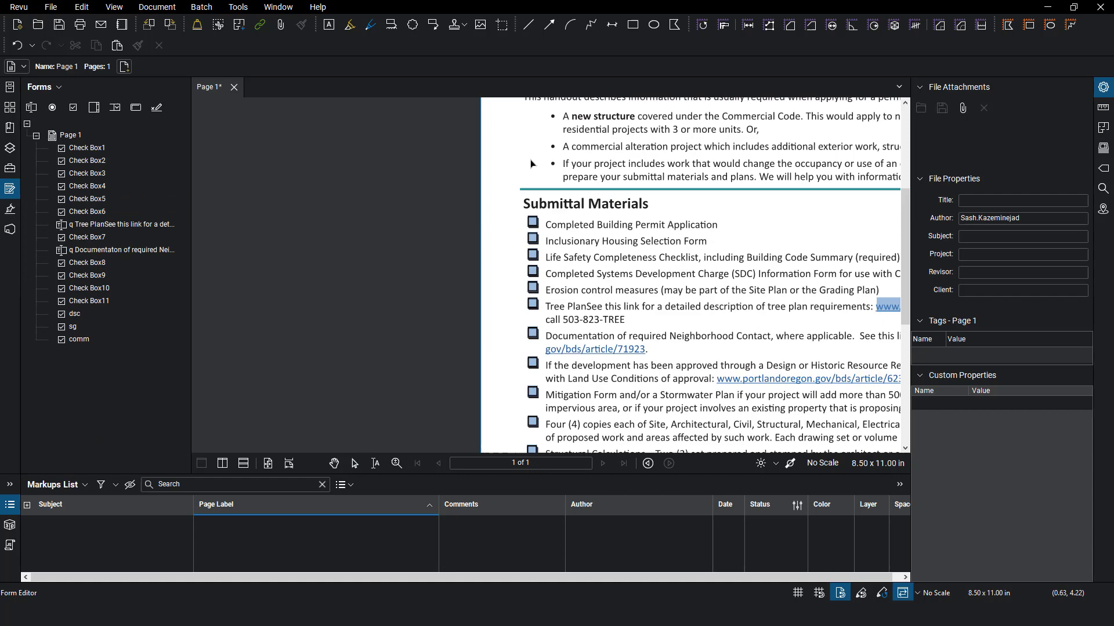
scroll(532, 226, up, 4)
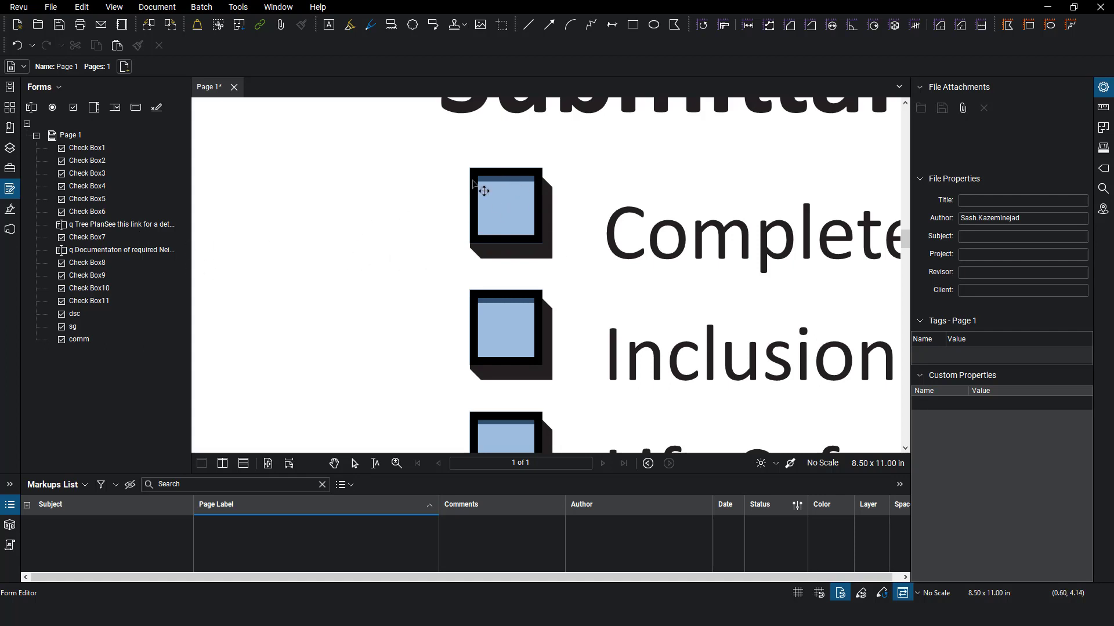
Step: Delete the tree plan link, neighborhood contact link, dsc, sg and comm form fields
click(125, 226)
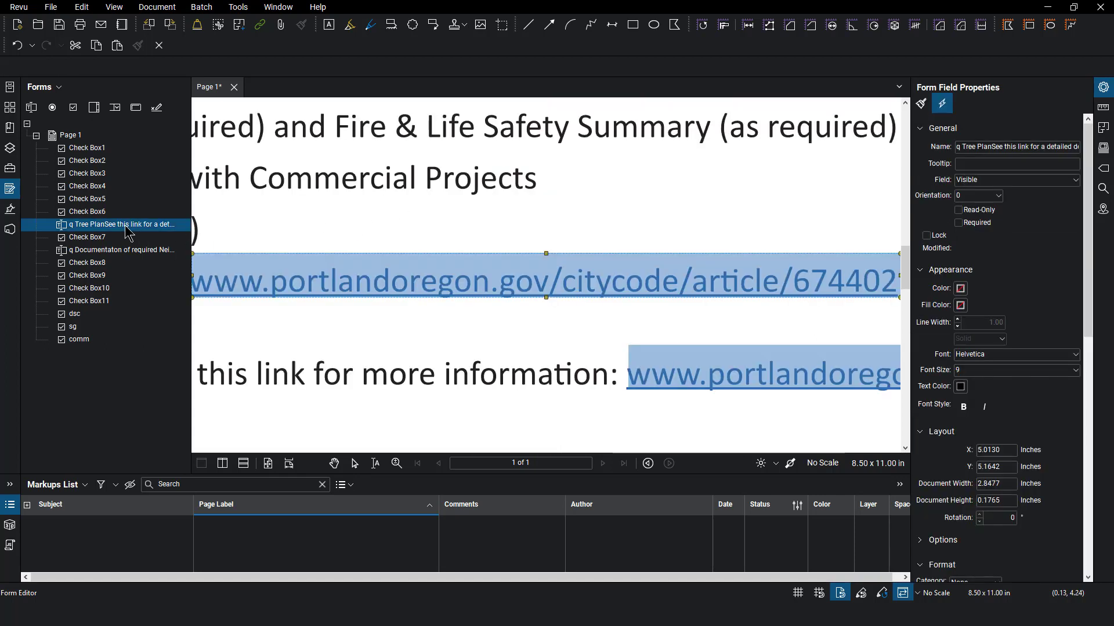
ctrl+click(137, 256)
ctrl+click(75, 314)
ctrl+click(75, 327)
ctrl+click(76, 340)
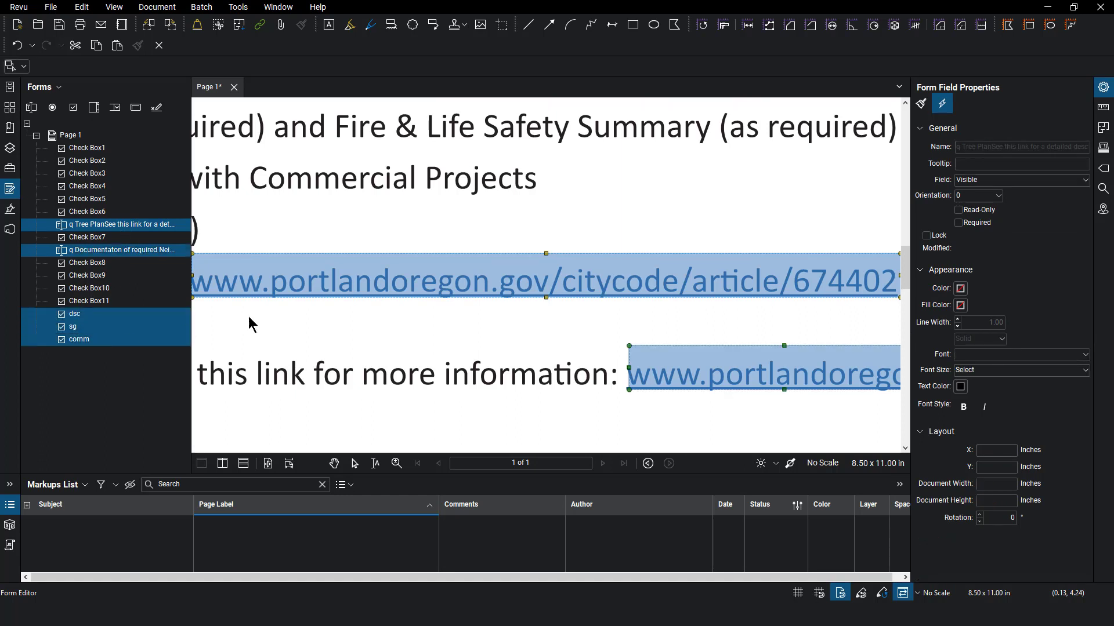
key(Delete)
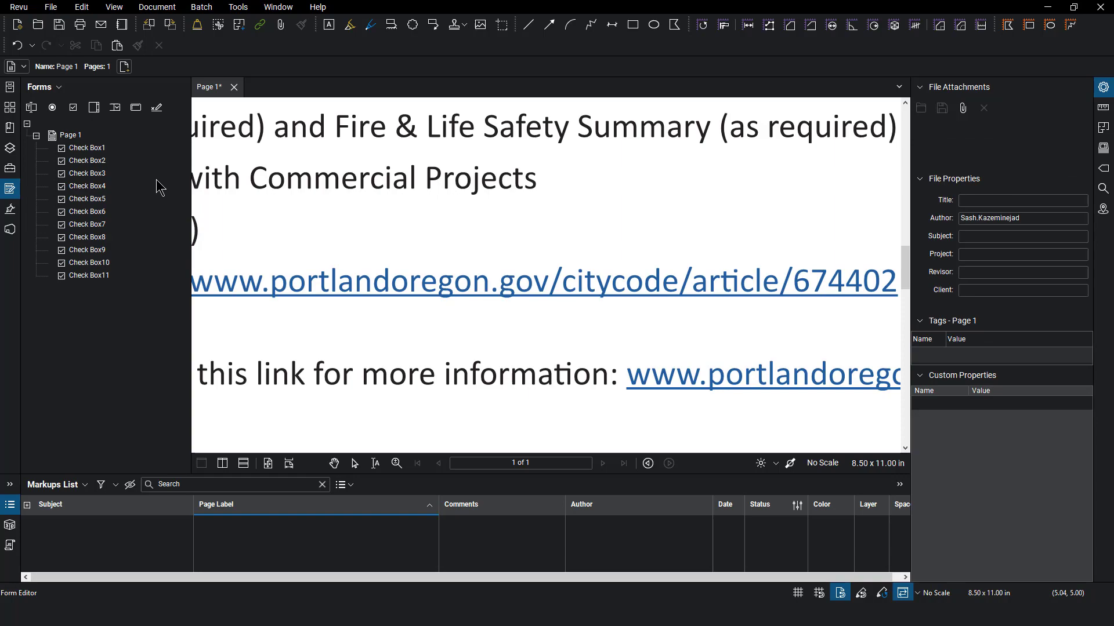
scroll(411, 266, down, 3)
scroll(412, 265, down, 2)
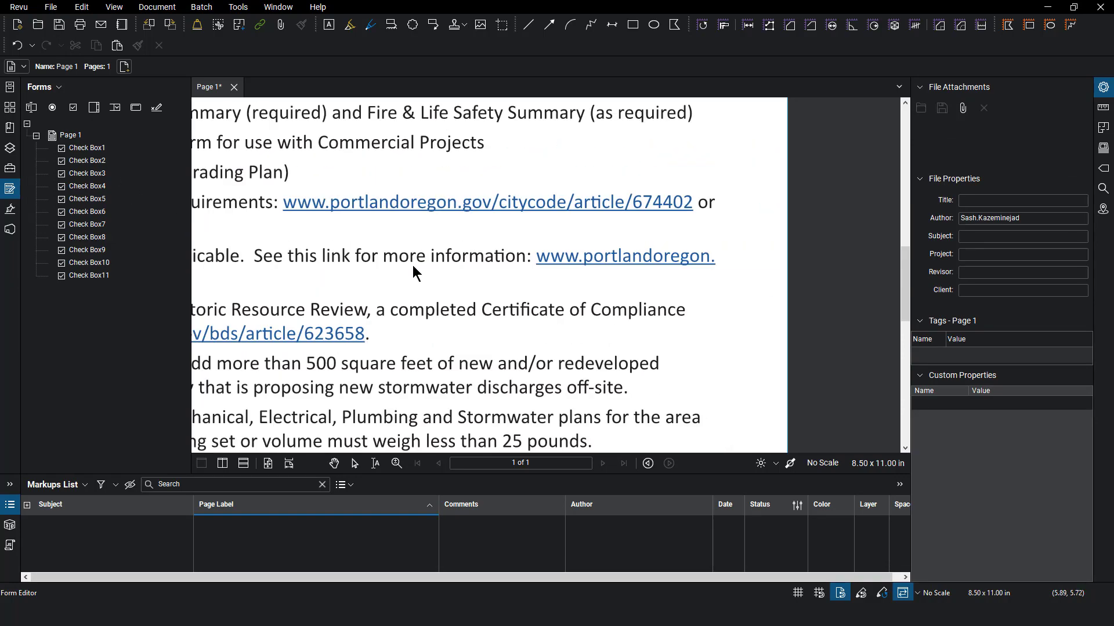
scroll(412, 266, down, 3)
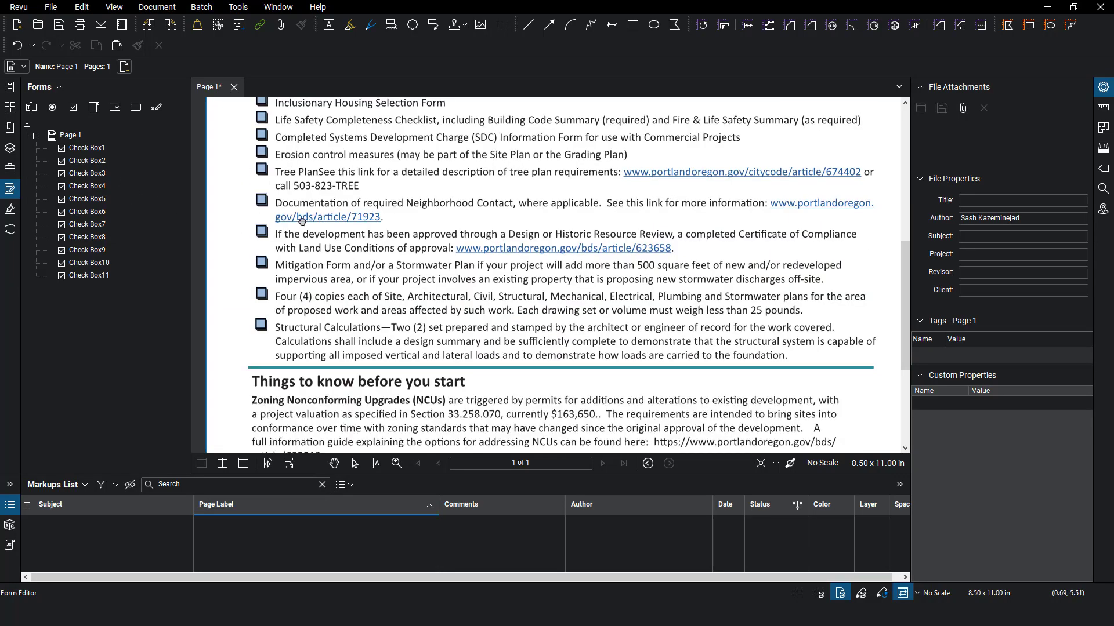
Step: Give Check Box1 through Check Box11 a Line Width of 0 in Form Field Properties
click(102, 149)
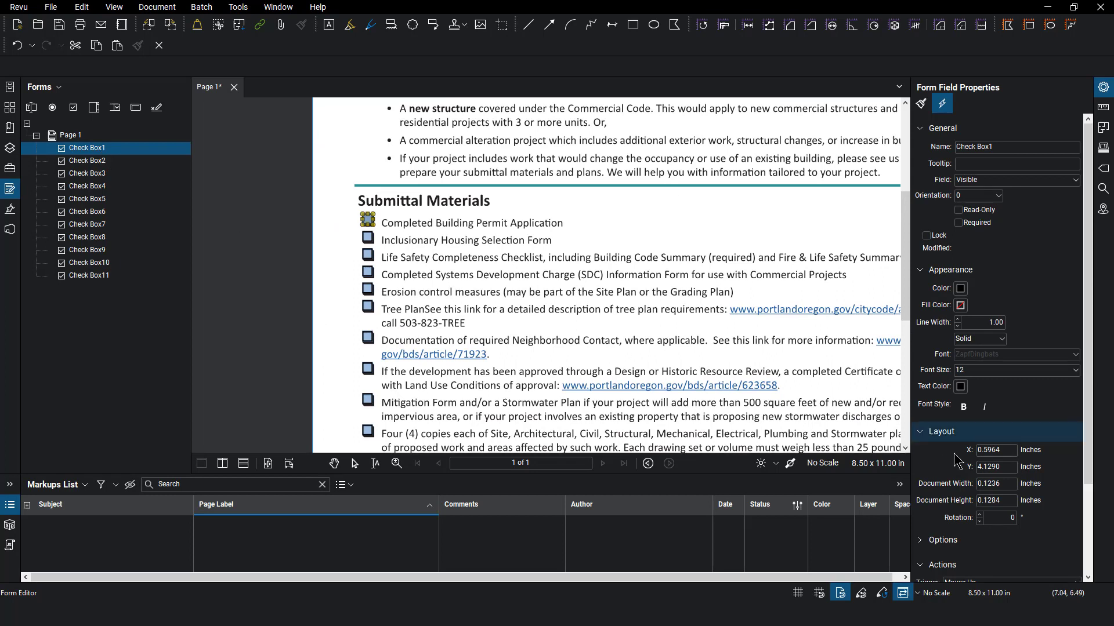
click(1001, 500)
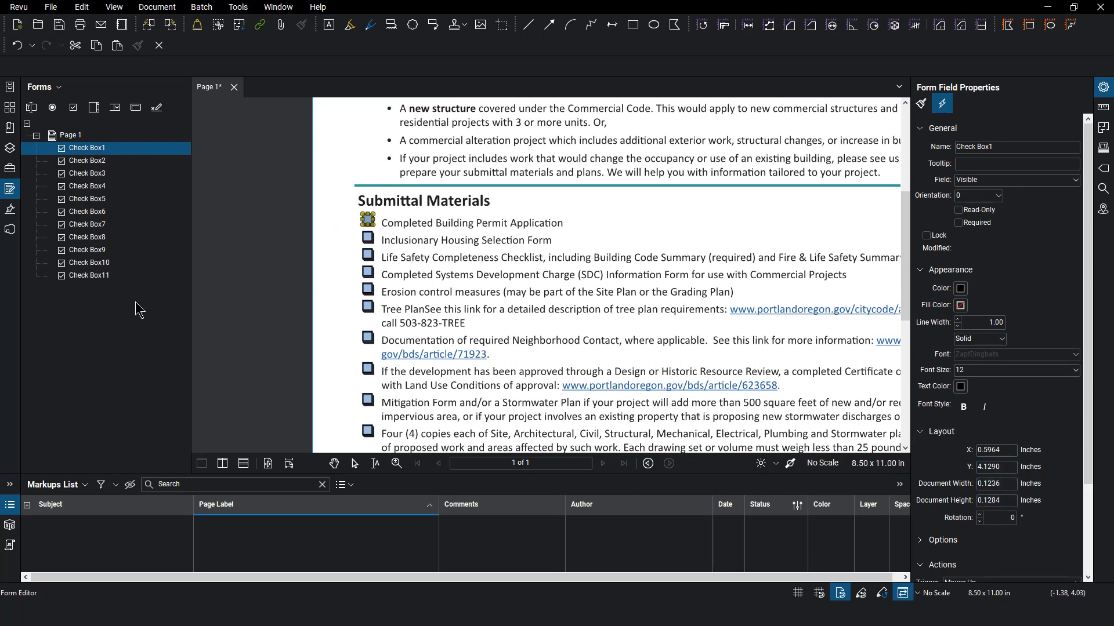
shift+click(108, 278)
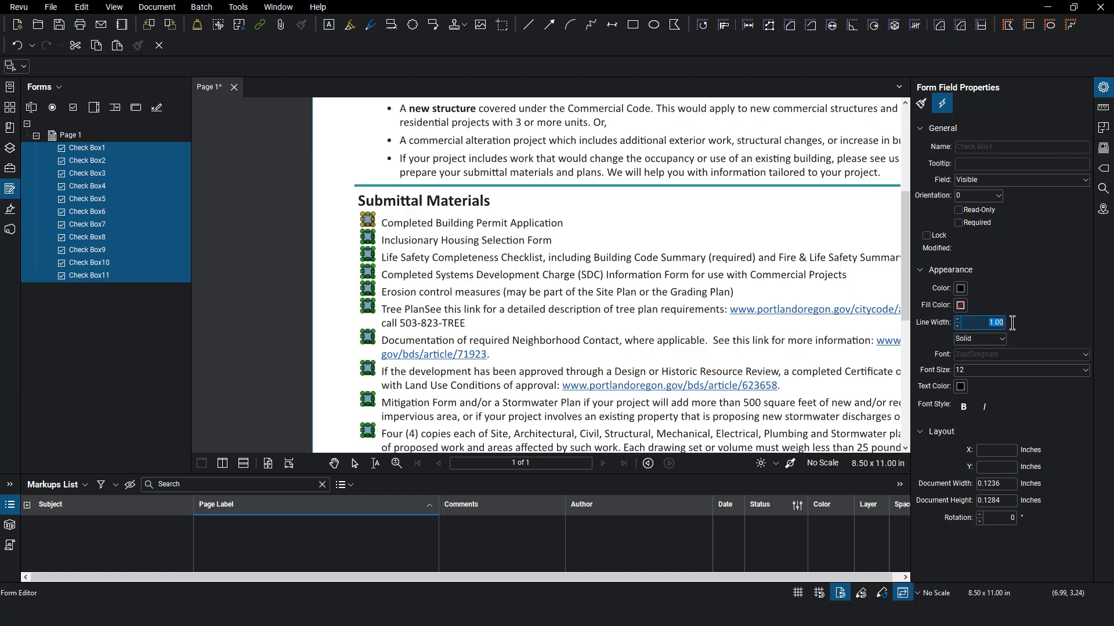
text(0)
key(Return)
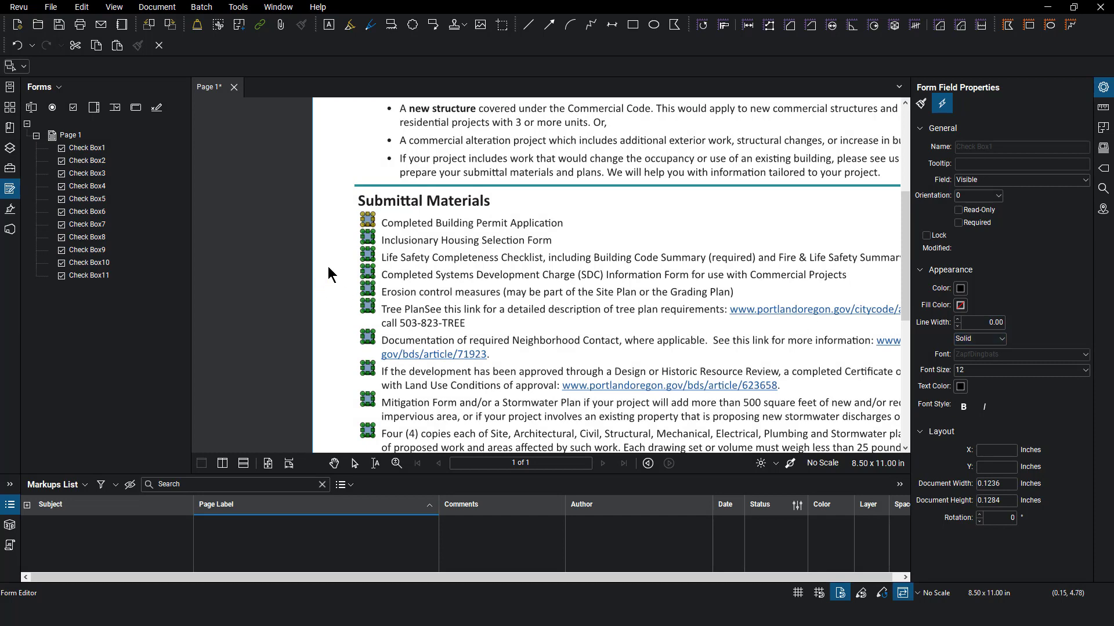
Step: Tick the Completed Building Permit Application, Inclusionary Housing and Life Safety checkboxes
drag(344, 249, 344, 249)
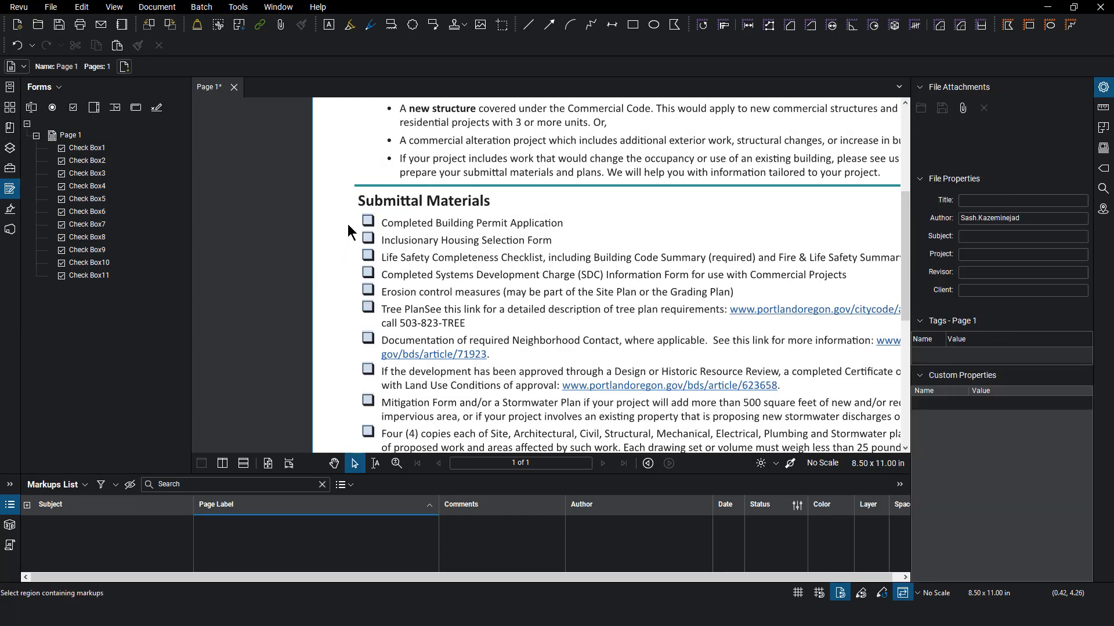
scroll(347, 224, up, 6)
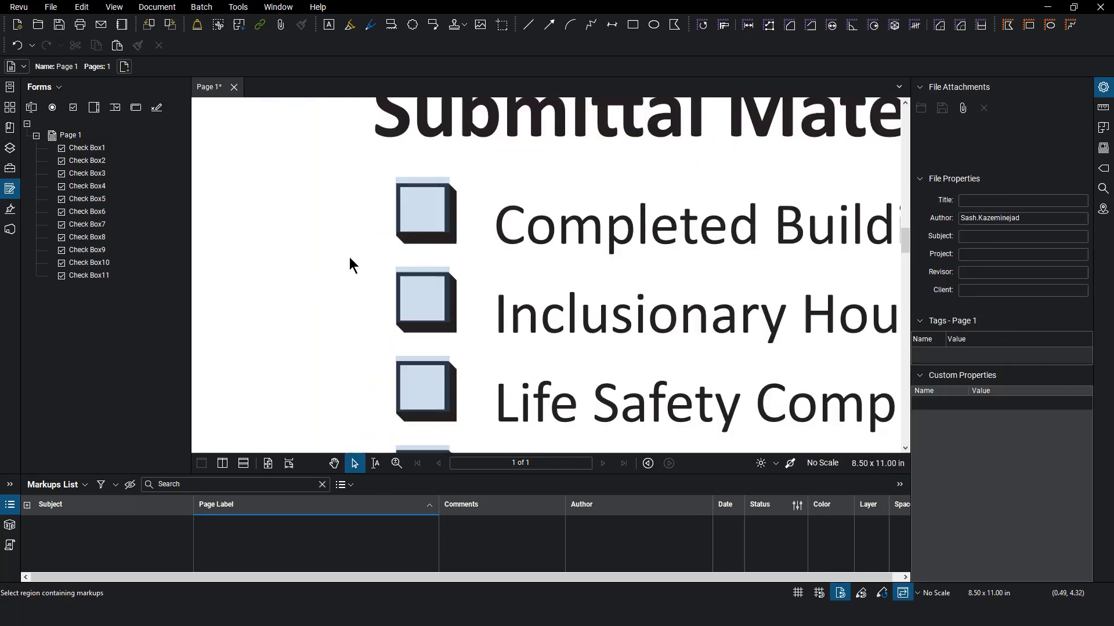
scroll(351, 255, down, 5)
click(381, 226)
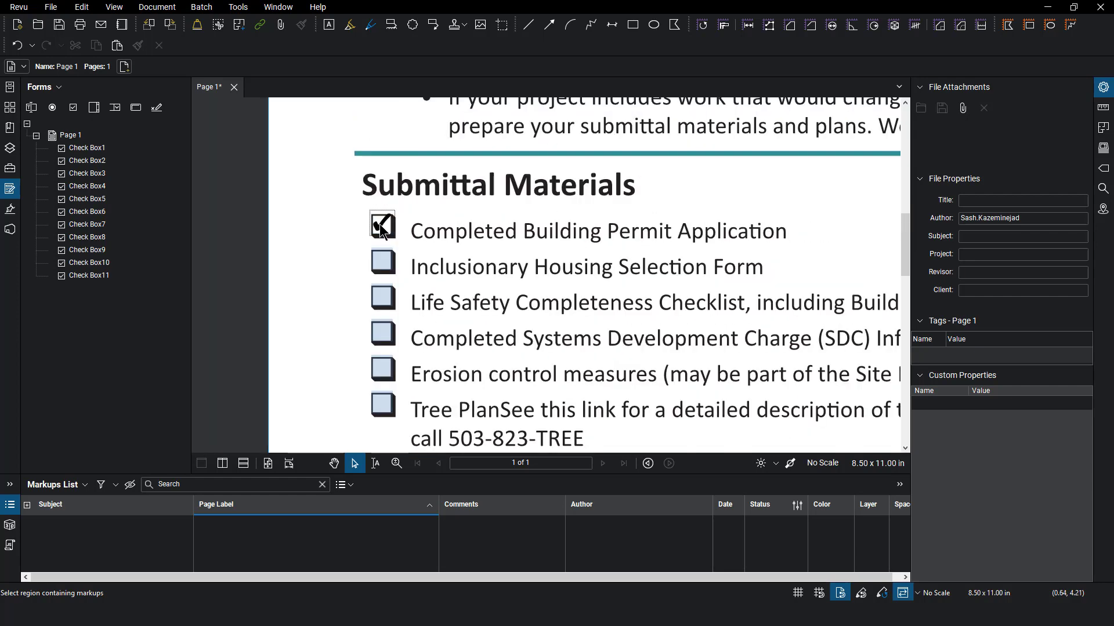
click(389, 266)
click(383, 295)
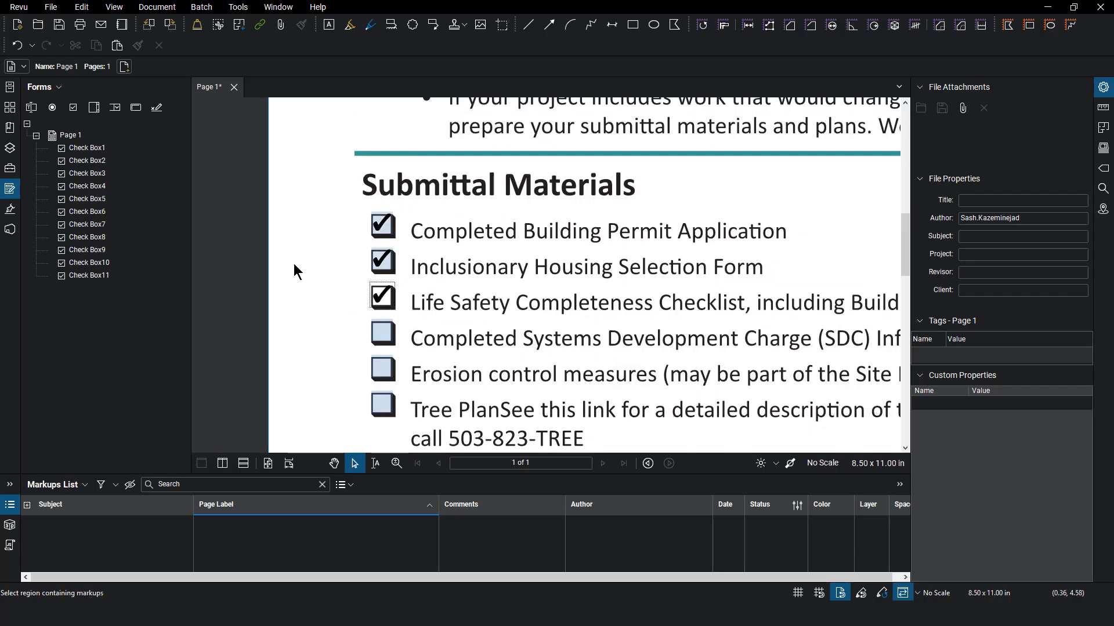
scroll(294, 270, down, 4)
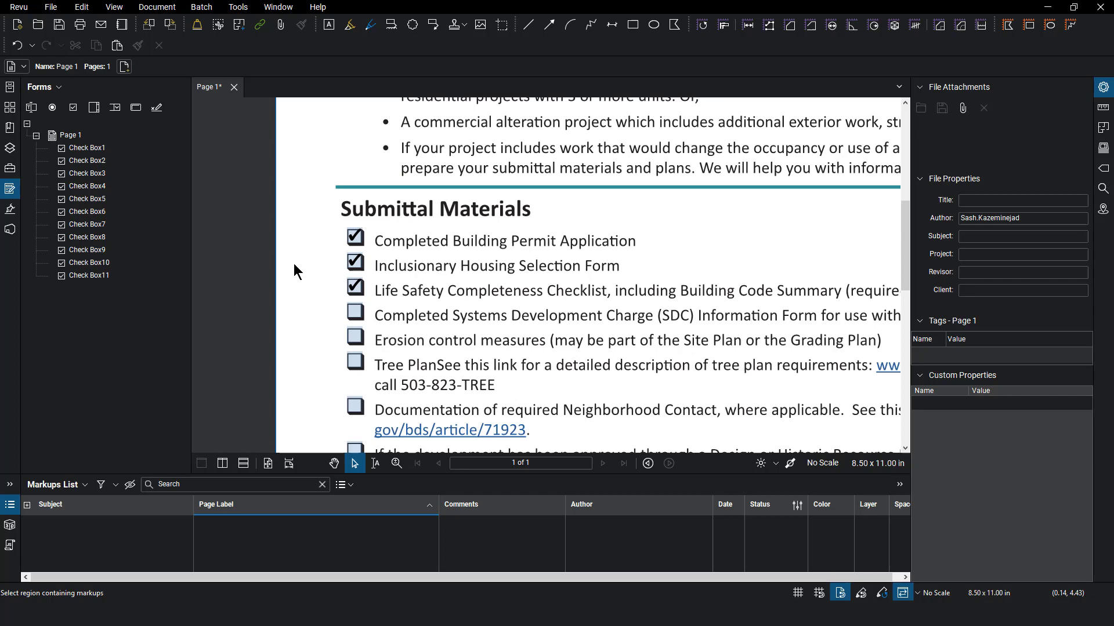